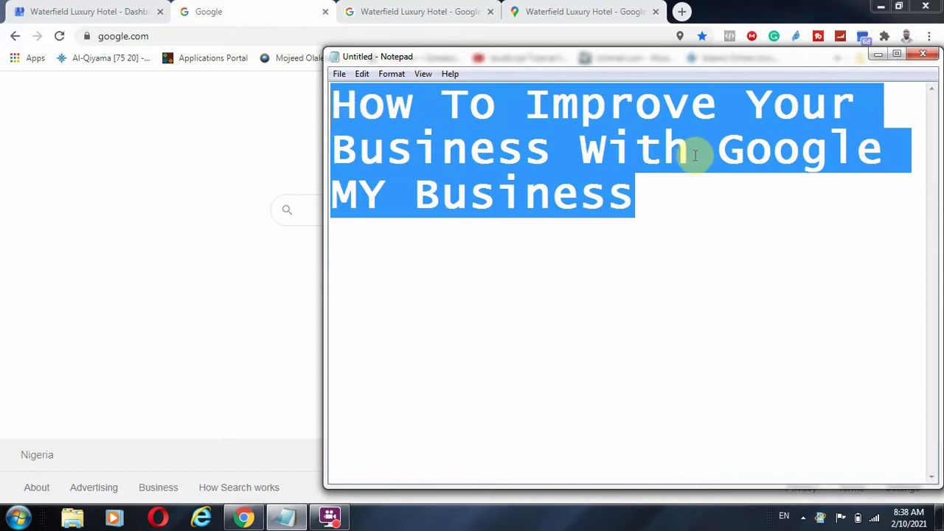
Highlight the words "How To Improve Your Business" in the Notepad heading.
left_click(684, 196)
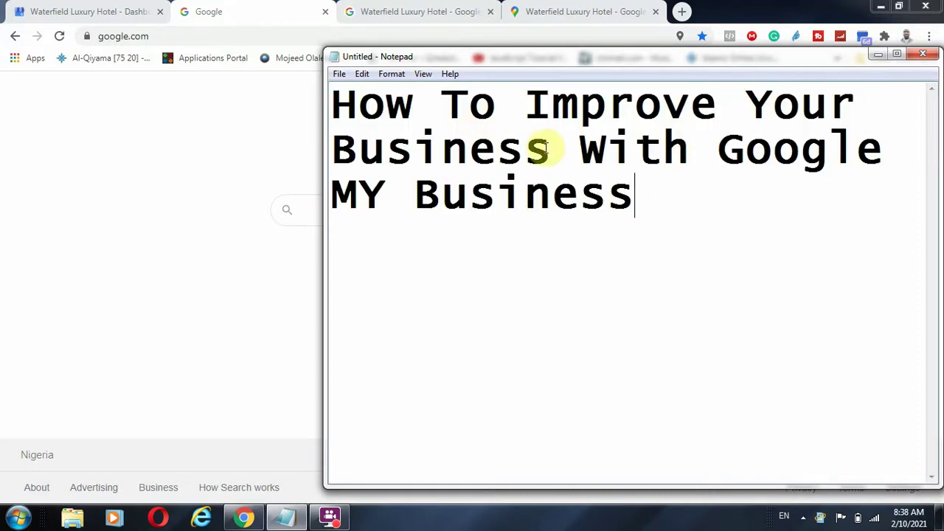
left_click_drag(551, 149, 308, 99)
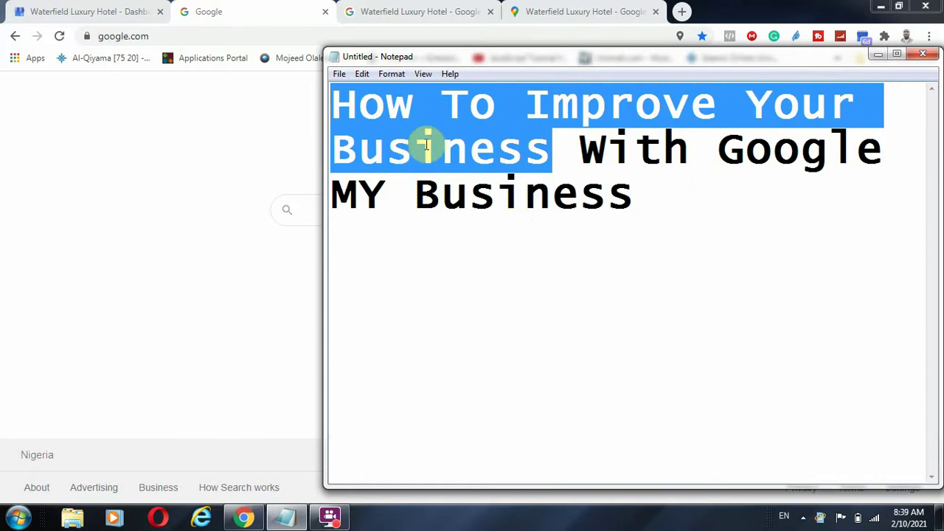
Switch to Chrome, search Google for "palladium innovations" and review the company's business profile.
left_click(190, 140)
left_click(448, 210)
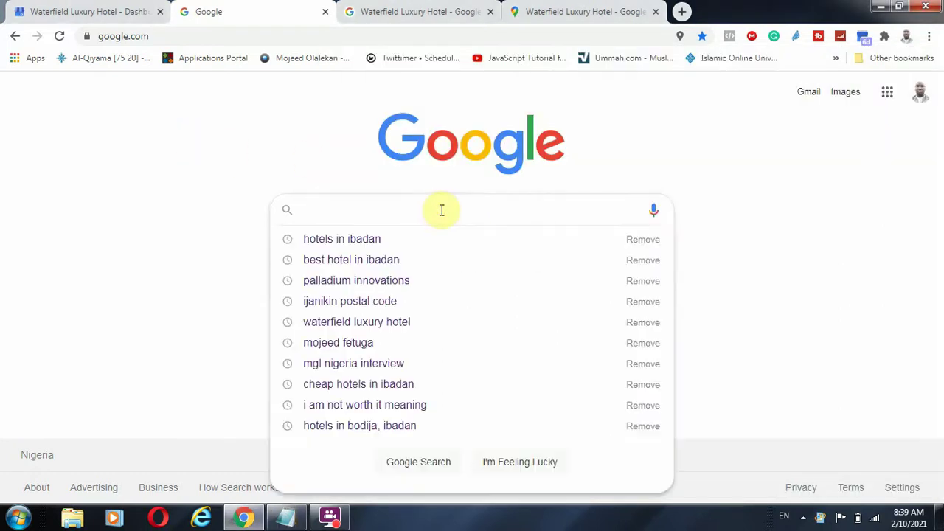
left_click(391, 283)
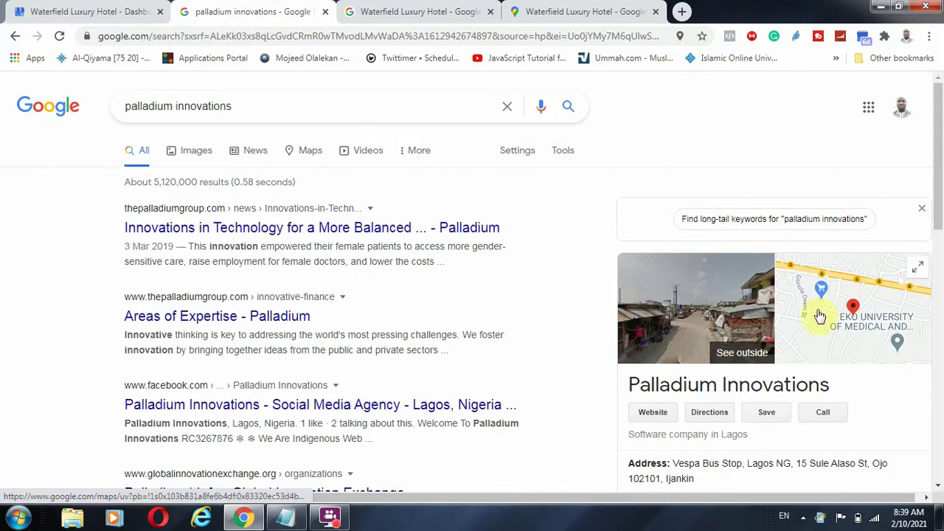
scroll(763, 291, "down", 3)
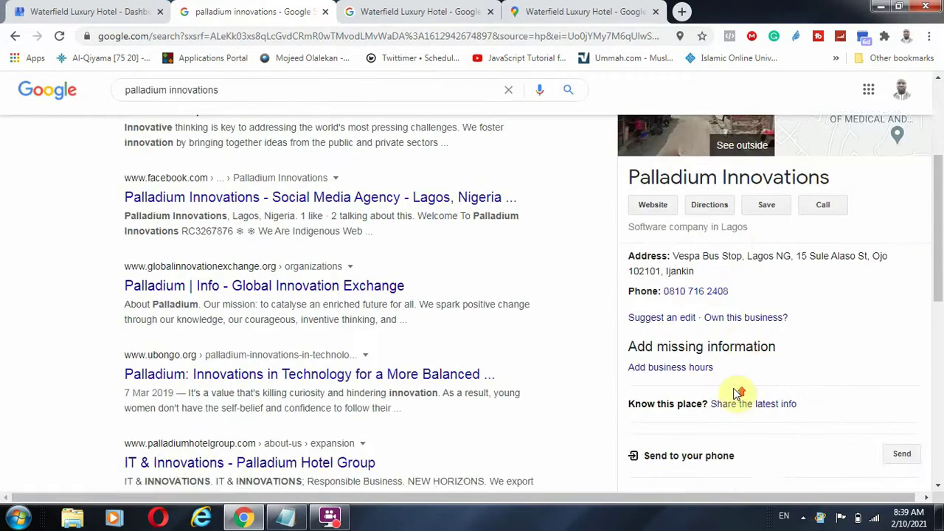
scroll(737, 392, "up", 3)
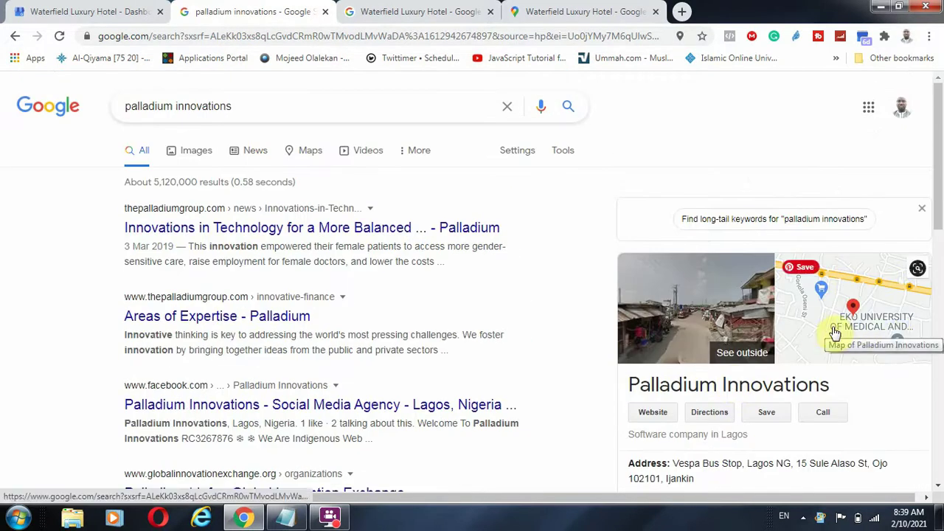
Open the Palladium Innovations location in Google Maps and review its listing details.
left_click(817, 325)
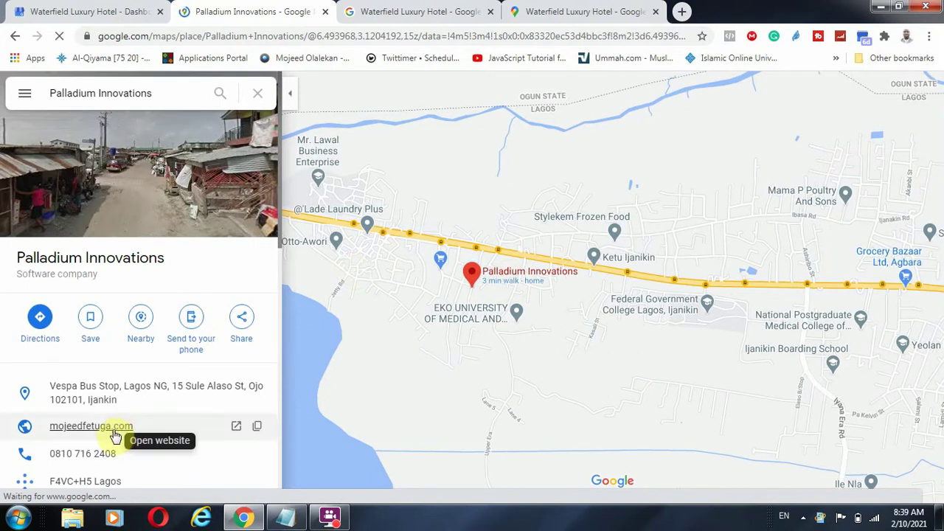
scroll(120, 432, "down", 2)
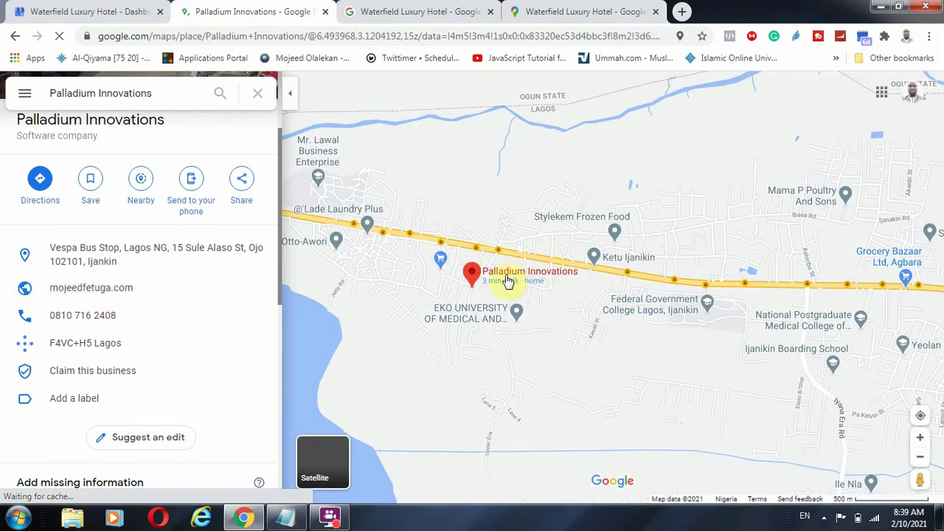
scroll(511, 277, "up", 1)
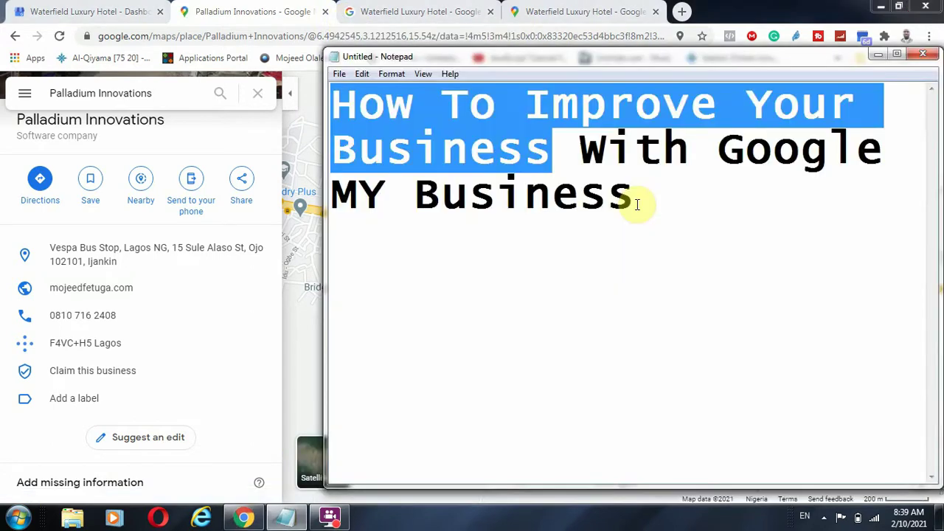
Add the lines "Google Account" and "Gmail Account" below the Notepad heading, separated from it by a blank line.
left_click(635, 203)
key("Return")
key("Return")
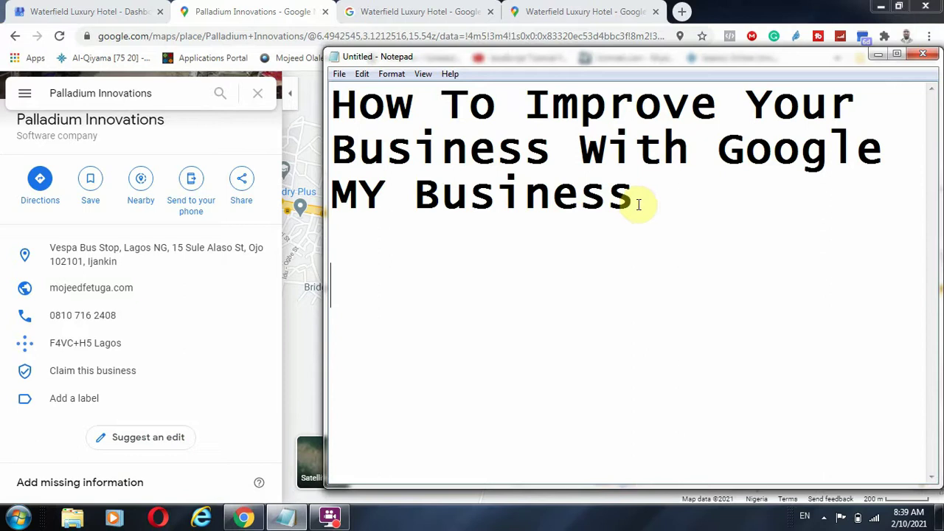
type("Google ")
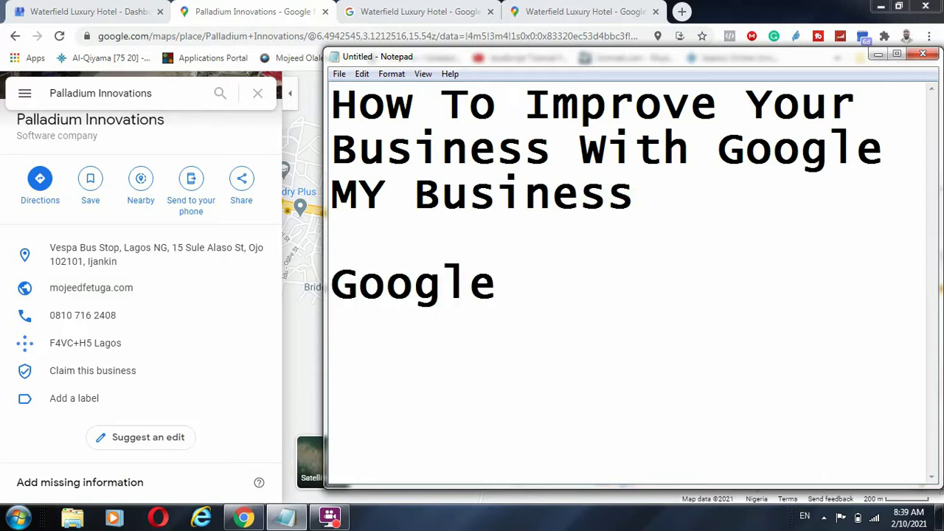
type("Acco")
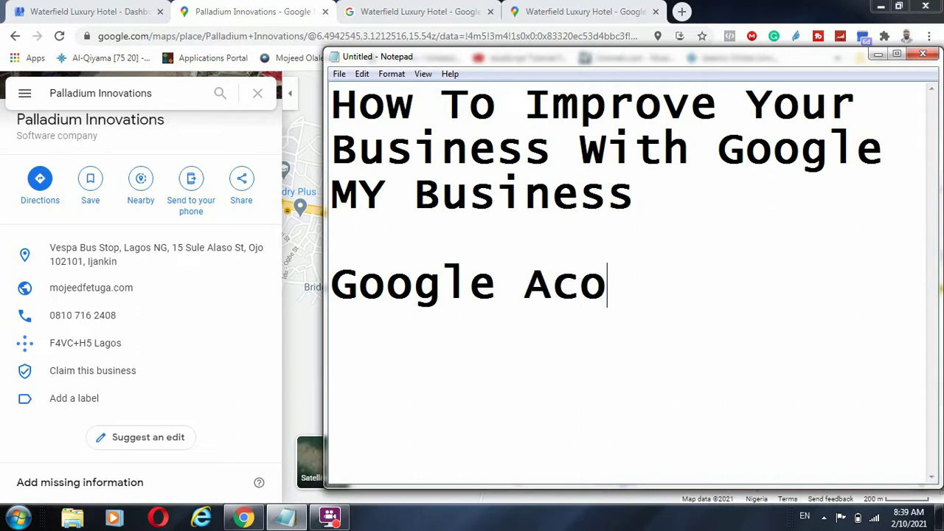
type("unt")
key("Return")
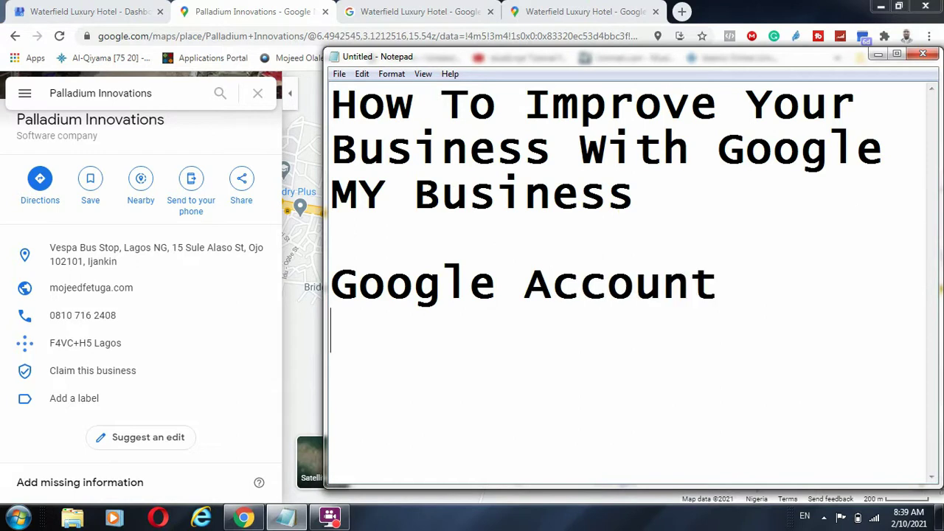
type("Gmail")
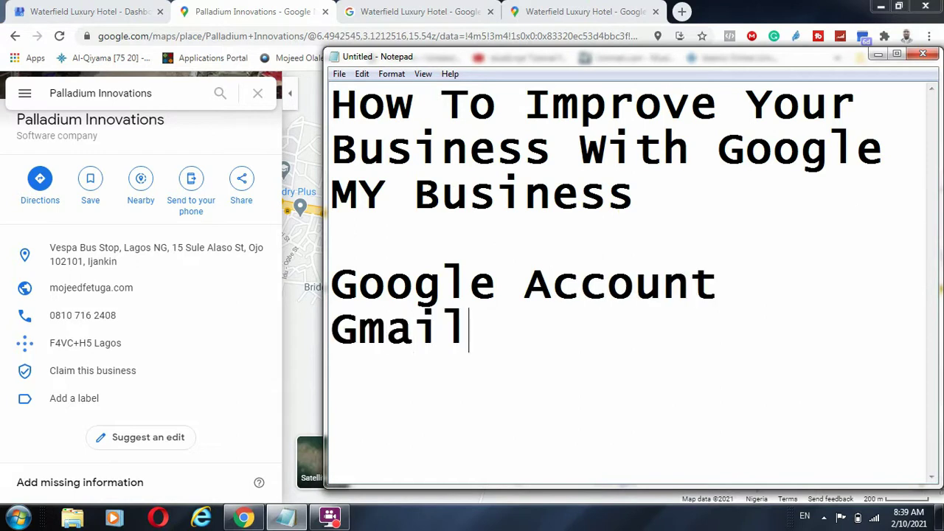
type(" Account")
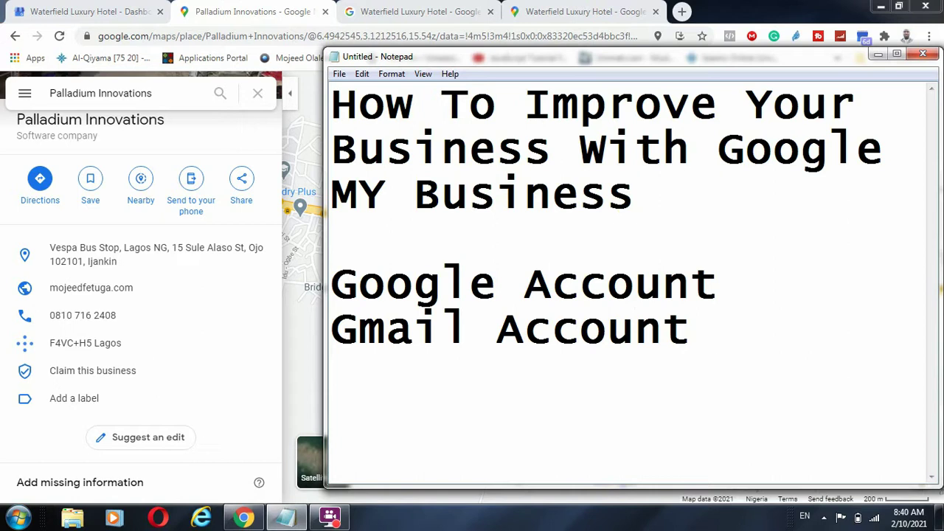
Minimize Notepad and display the list of Google apps on the Palladium Innovations map page.
left_click(878, 54)
left_click(519, 33)
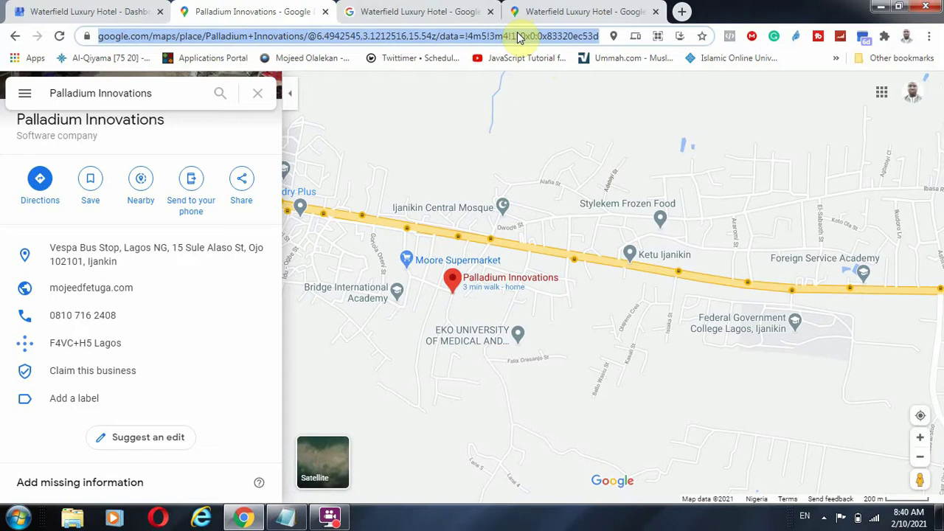
left_click(882, 94)
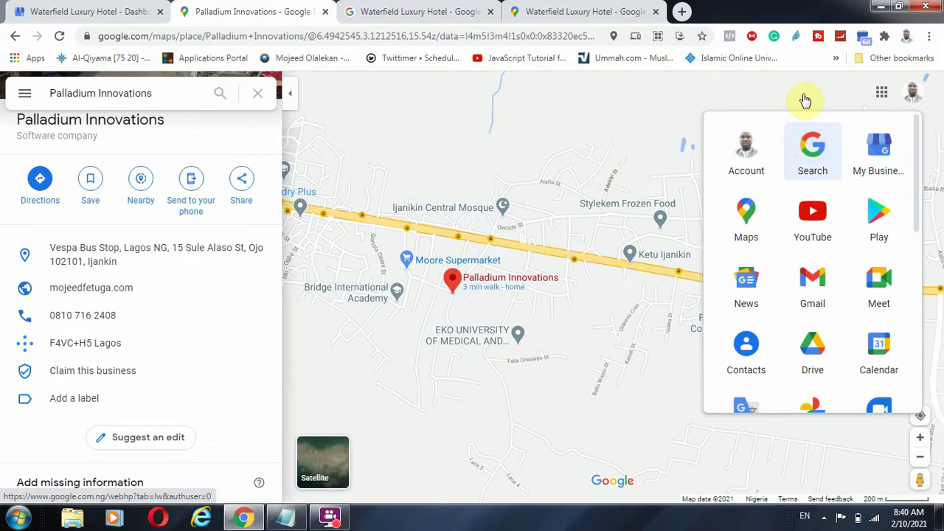
Open the account owner's YouTube channel page in a new browser tab using the suggestions for "you".
left_click(681, 11)
type("you")
key("BackSpace")
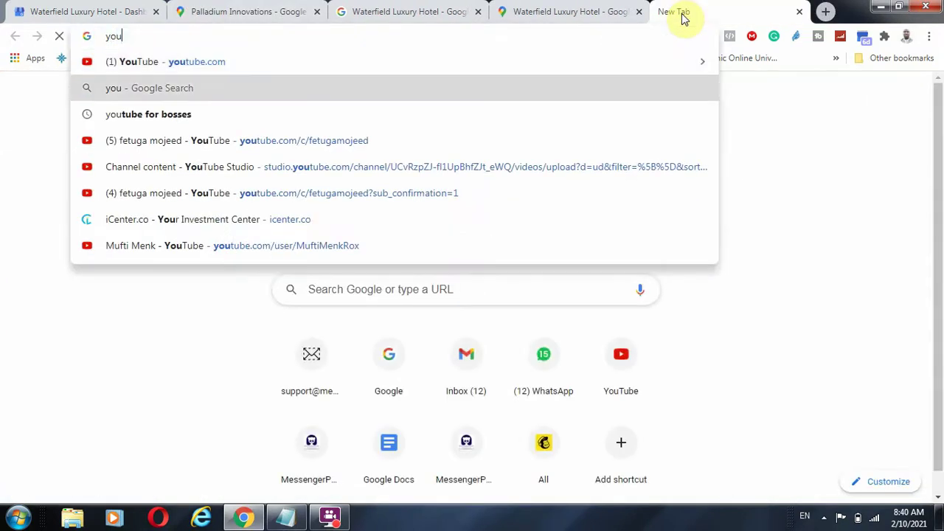
key("Down")
key("Down")
key("Return")
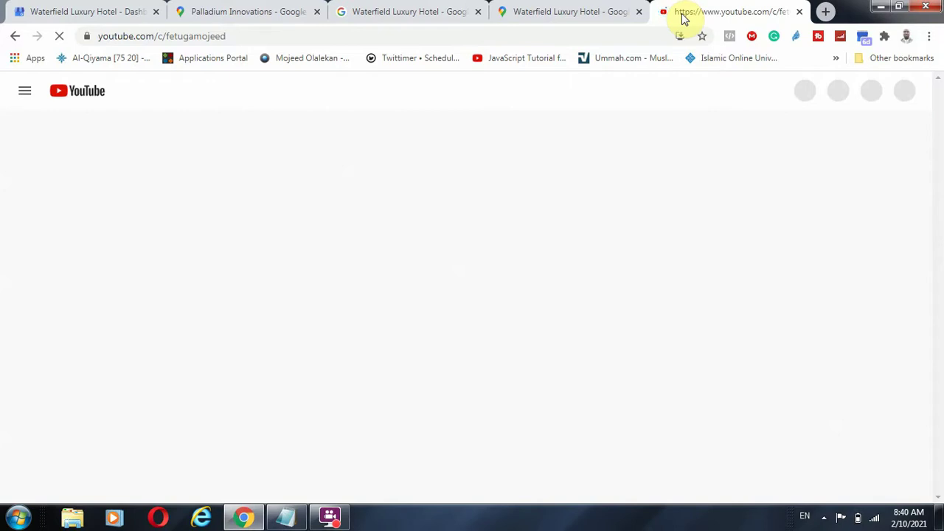
Return to the Google My Business dashboard, dismiss the apps list and highlight the business name Waterfield Luxury Hotel.
left_click(87, 11)
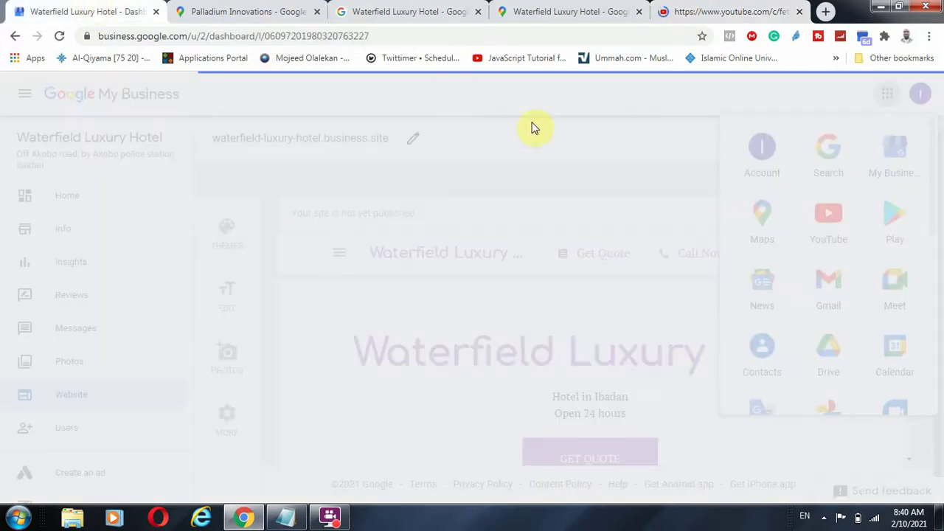
left_click(734, 11)
left_click(65, 11)
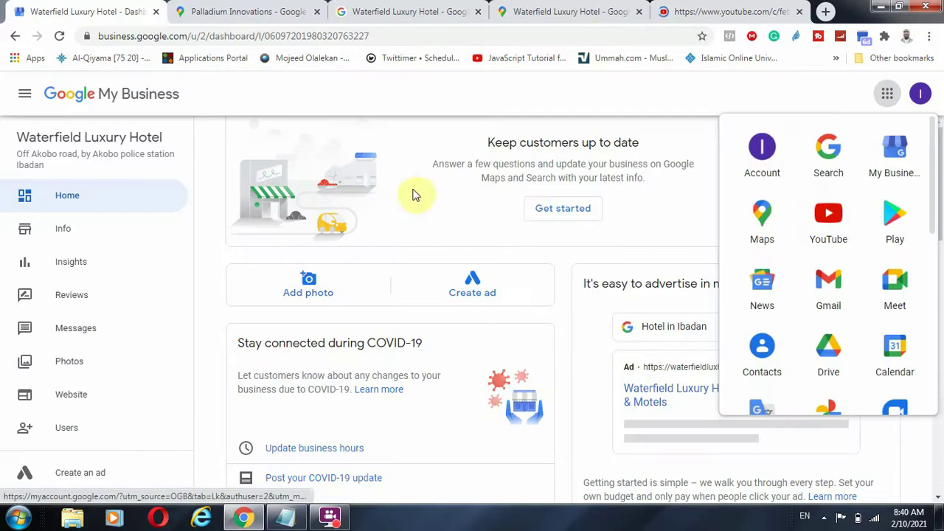
left_click(472, 199)
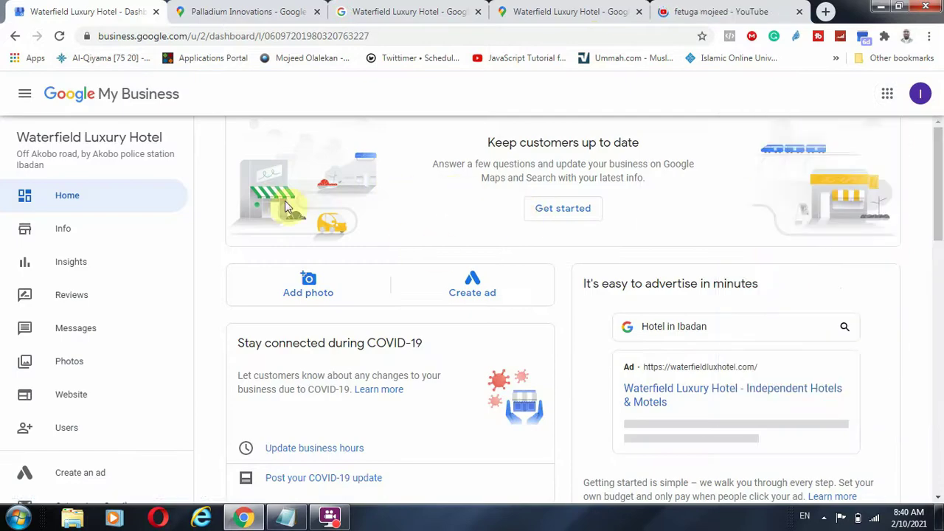
left_click(64, 196)
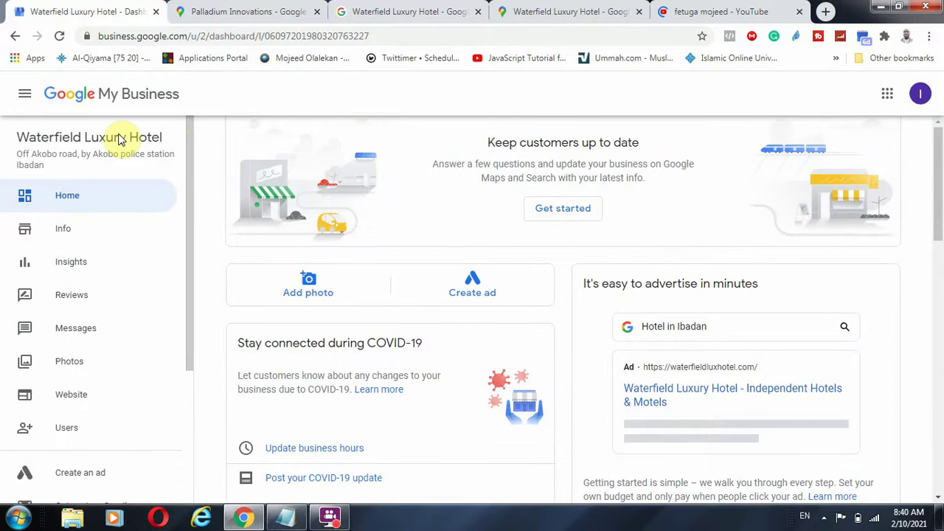
left_click_drag(163, 138, 15, 143)
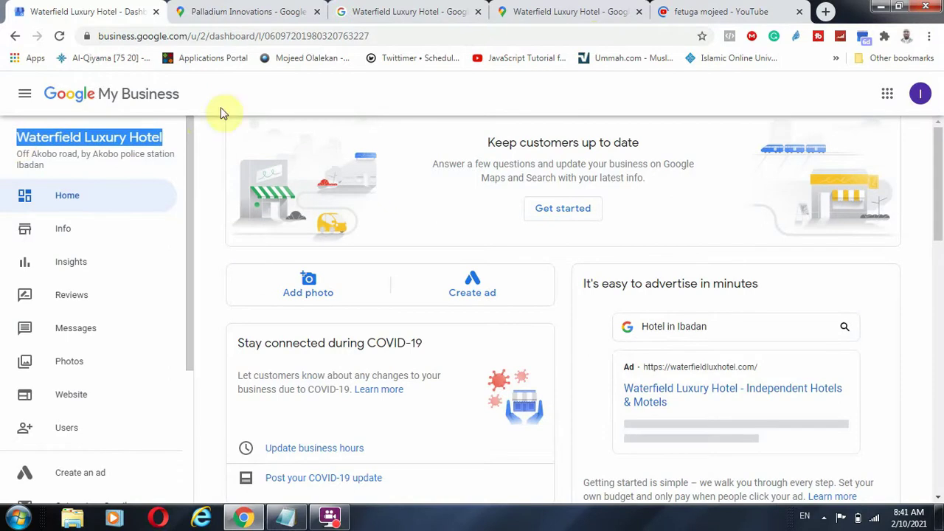
Review the Google search results and business profile for Waterfield Luxury Hotel.
left_click(402, 9)
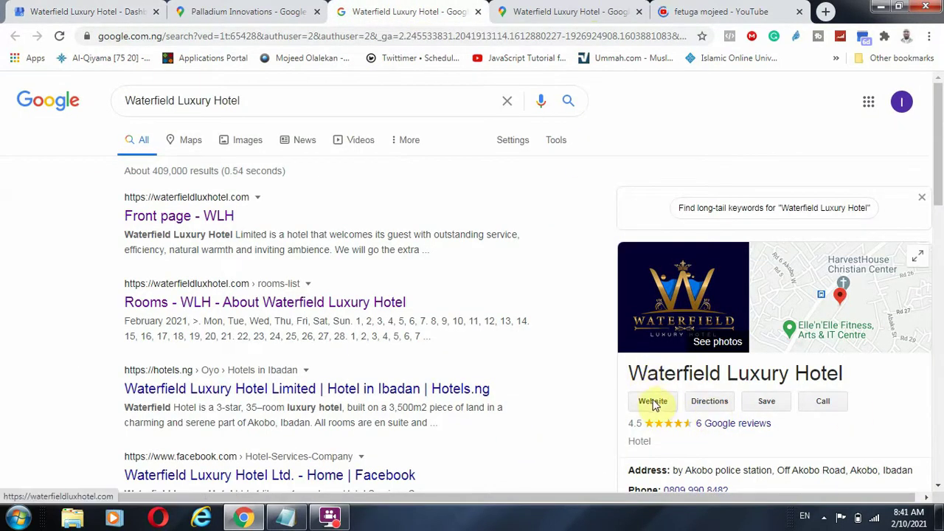
scroll(653, 402, "down", 1)
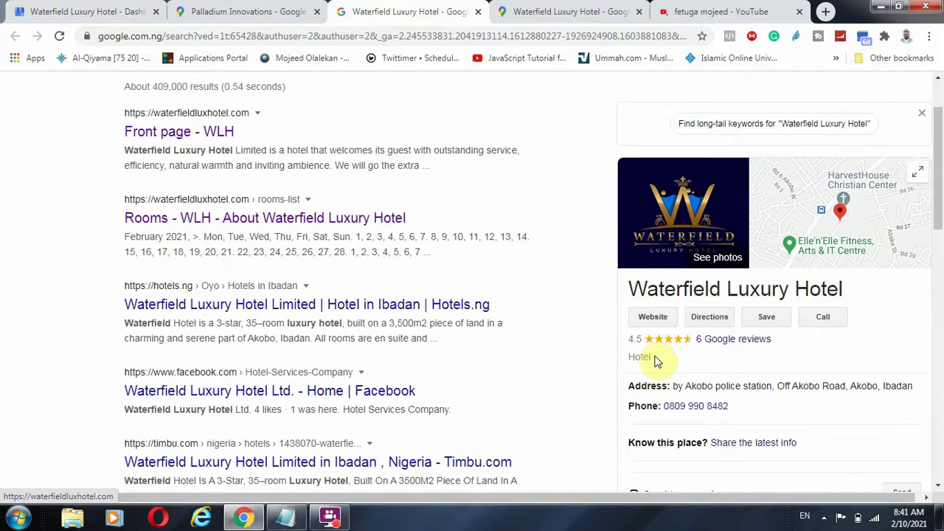
scroll(656, 361, "down", 1)
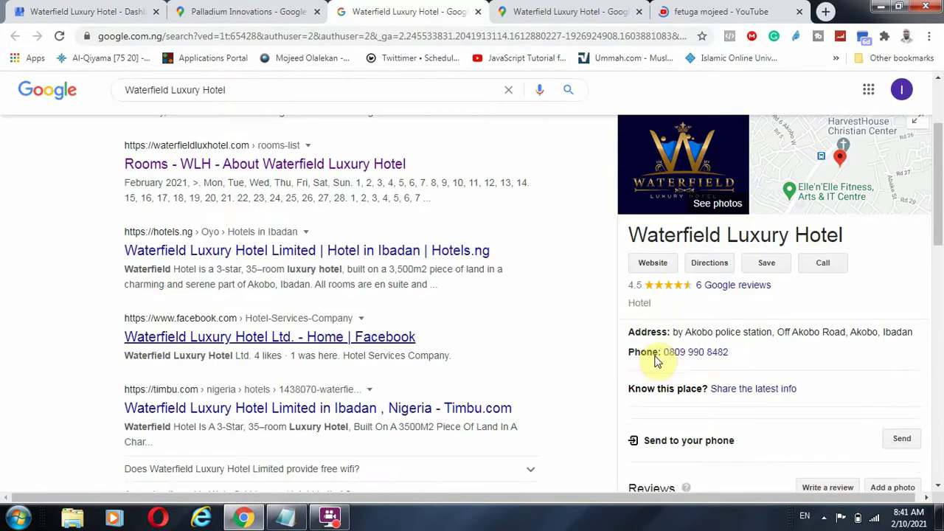
scroll(229, 322, "up", 2)
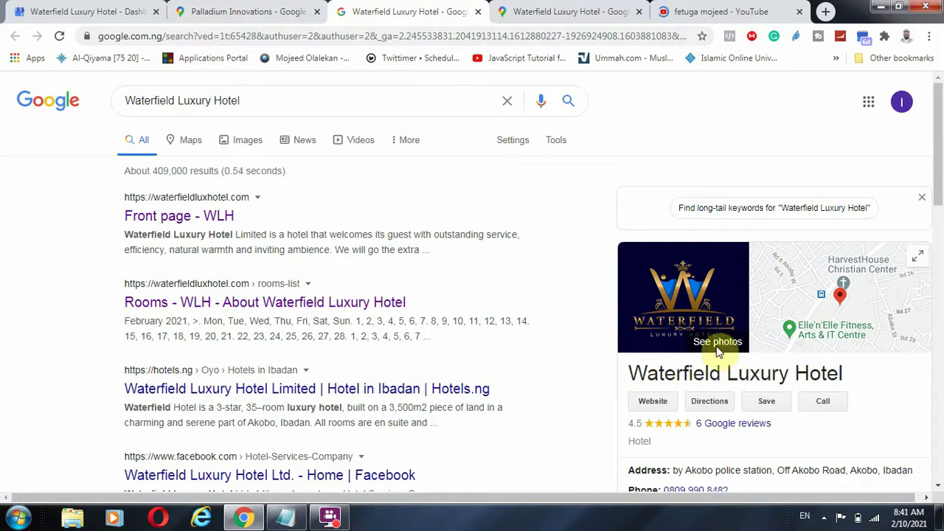
scroll(734, 324, "down", 2)
scroll(746, 247, "up", 2)
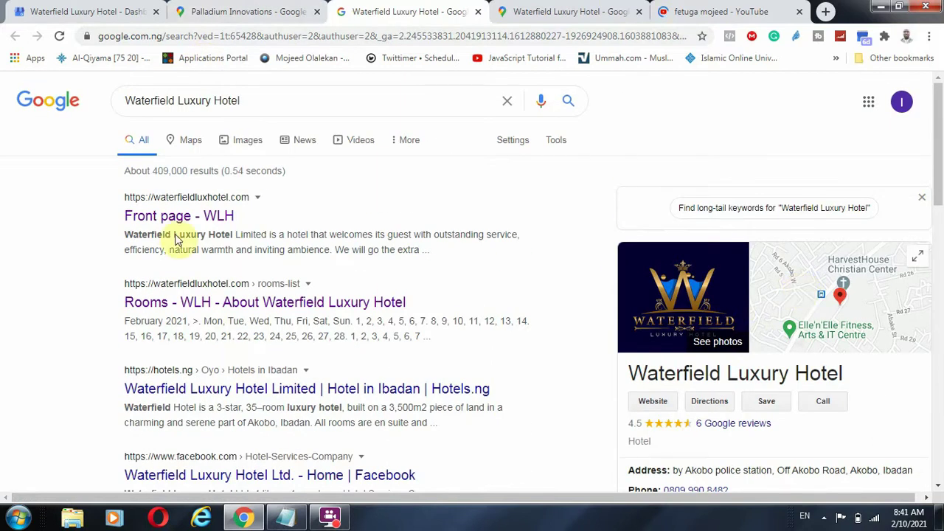
Check the hotel's dashboard and Maps listing, and display the Google apps list on the Palladium Innovations map page.
left_click(74, 12)
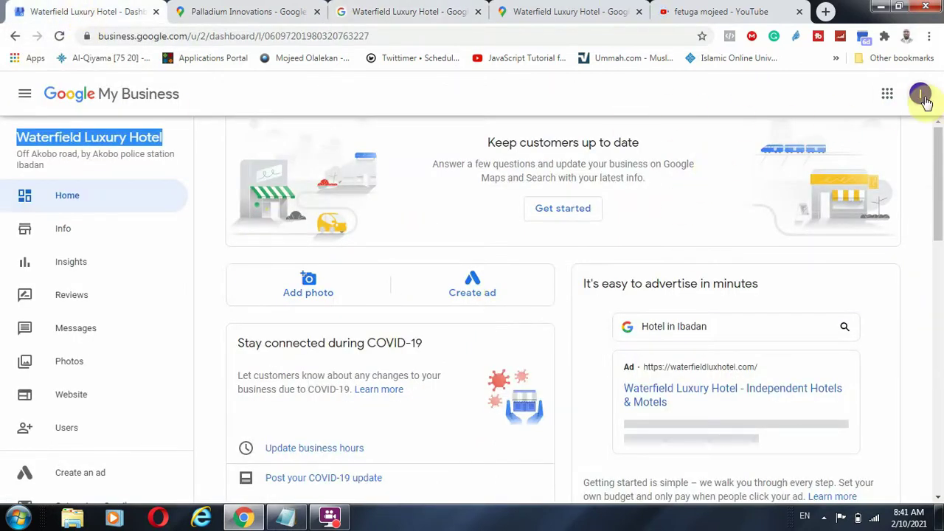
left_click(554, 13)
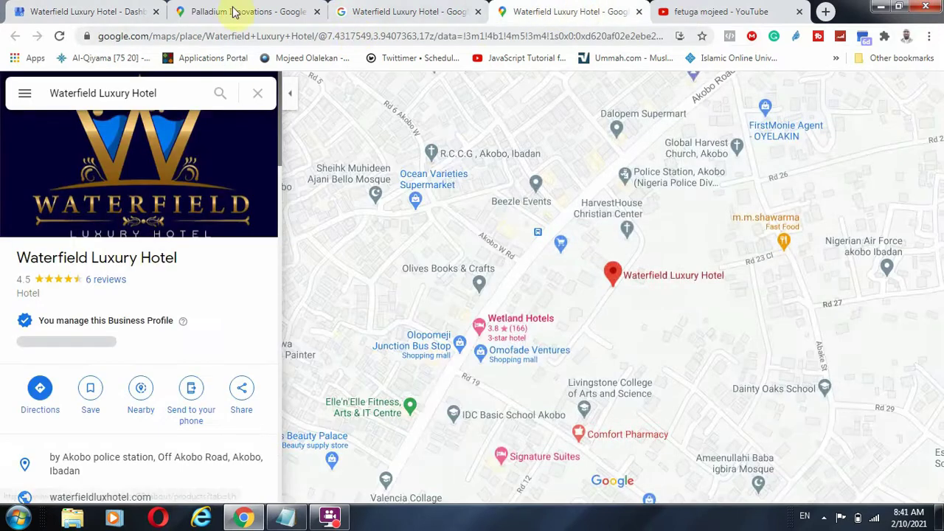
left_click(238, 12)
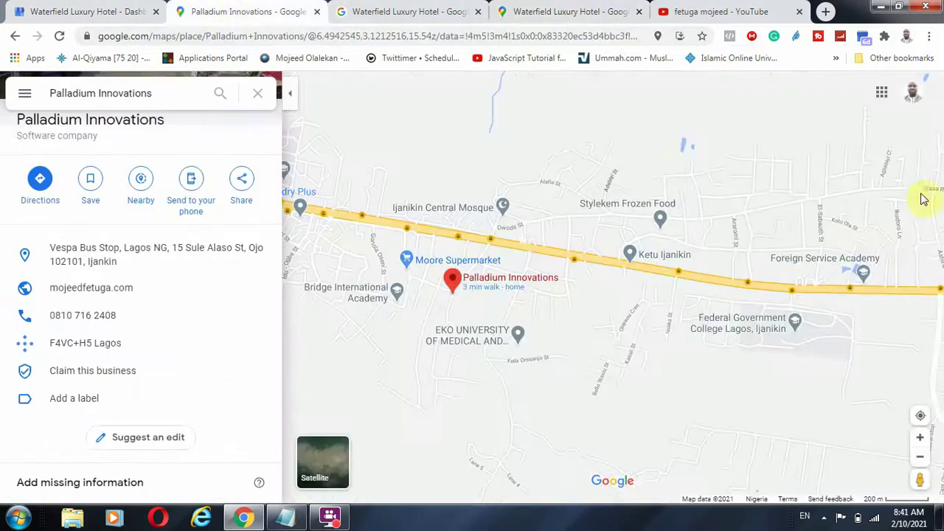
left_click(881, 95)
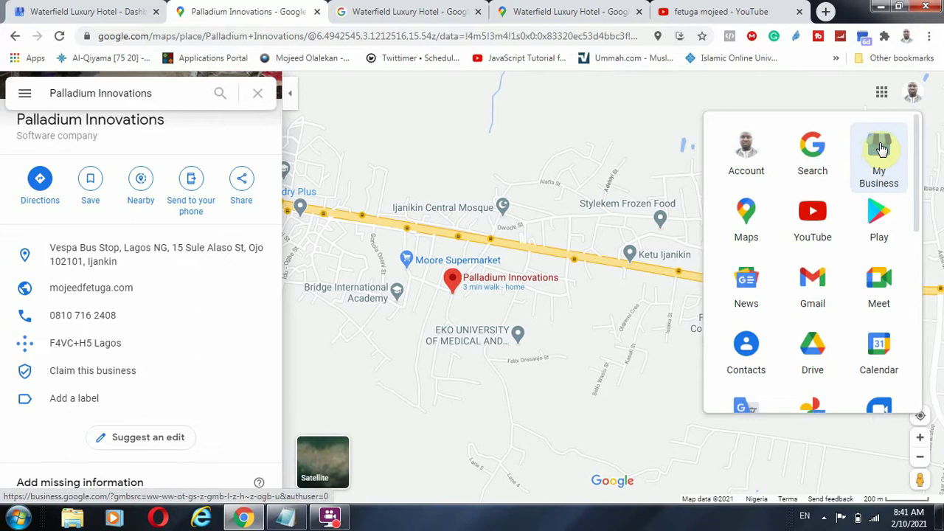
Revisit the hotel's My Business dashboard and bring up the YouTube channel page.
left_click(97, 10)
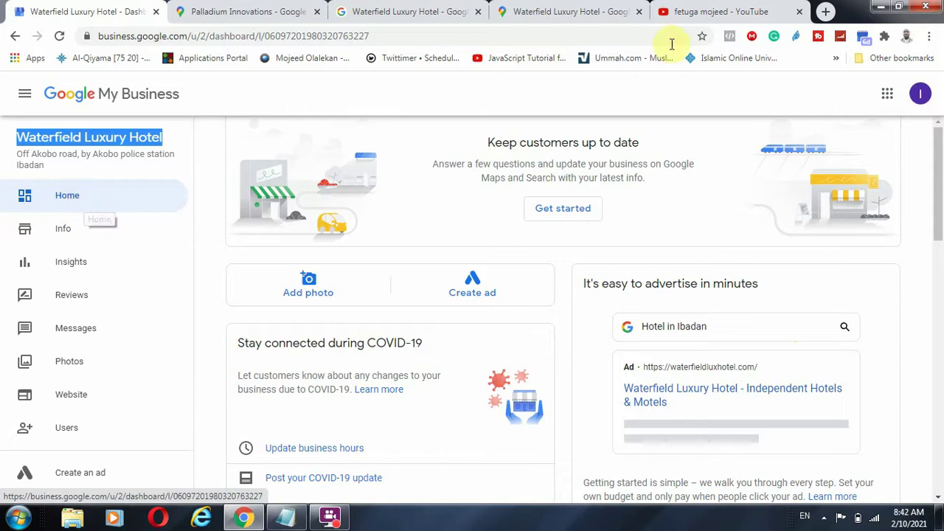
left_click(704, 11)
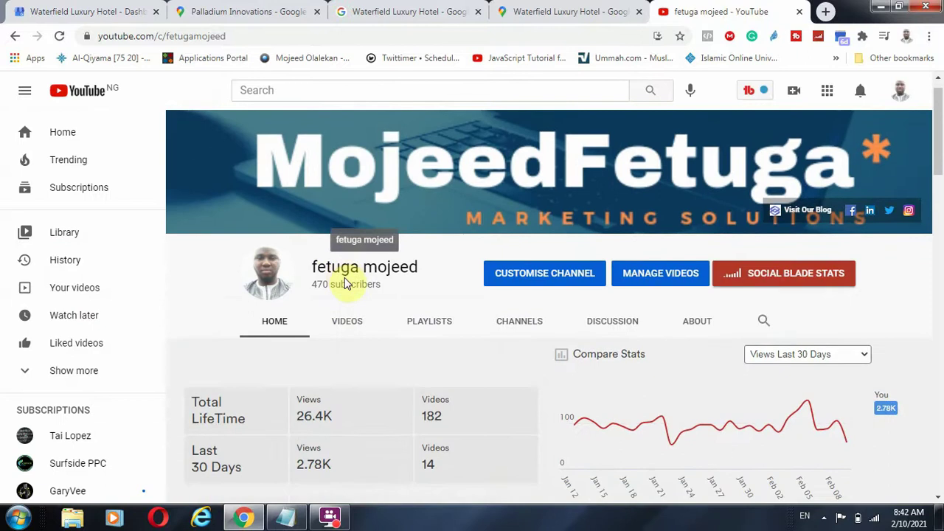
Pause the channel trailer on the YouTube page and look through the channel's playlists and uploaded videos.
scroll(348, 280, "down", 5)
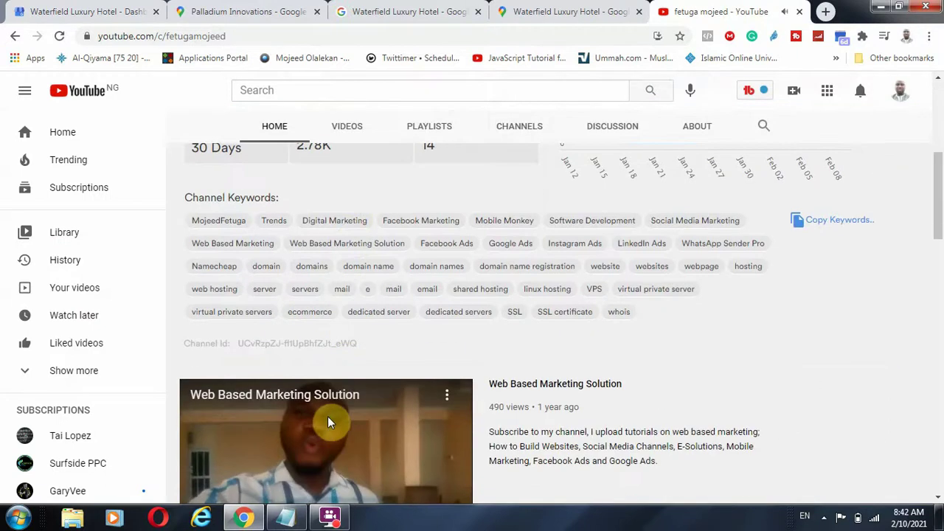
scroll(327, 416, "down", 2)
left_click(201, 393)
scroll(205, 396, "down", 4)
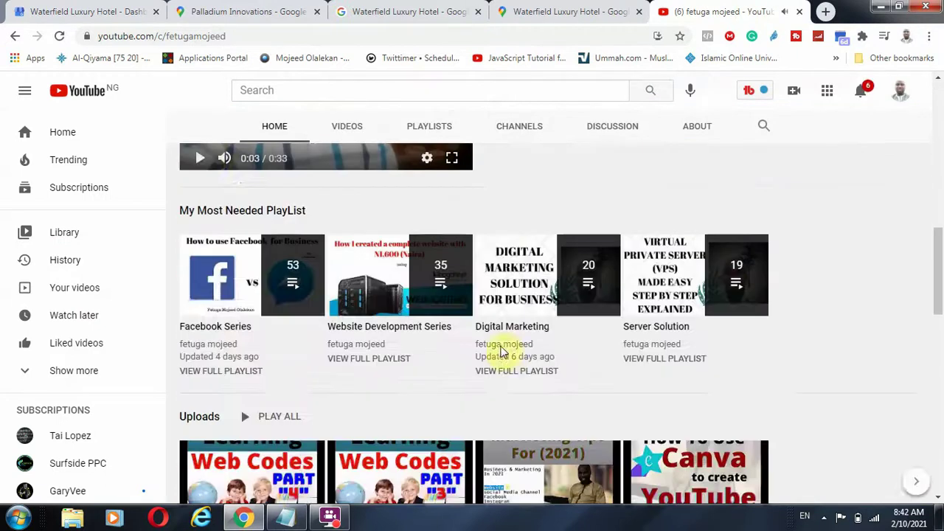
scroll(639, 387, "down", 3)
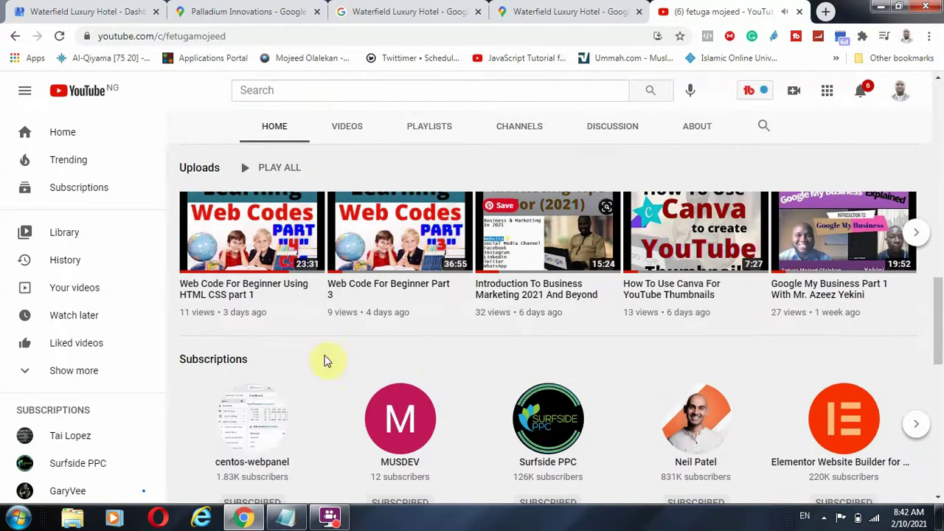
scroll(725, 281, "down", 1)
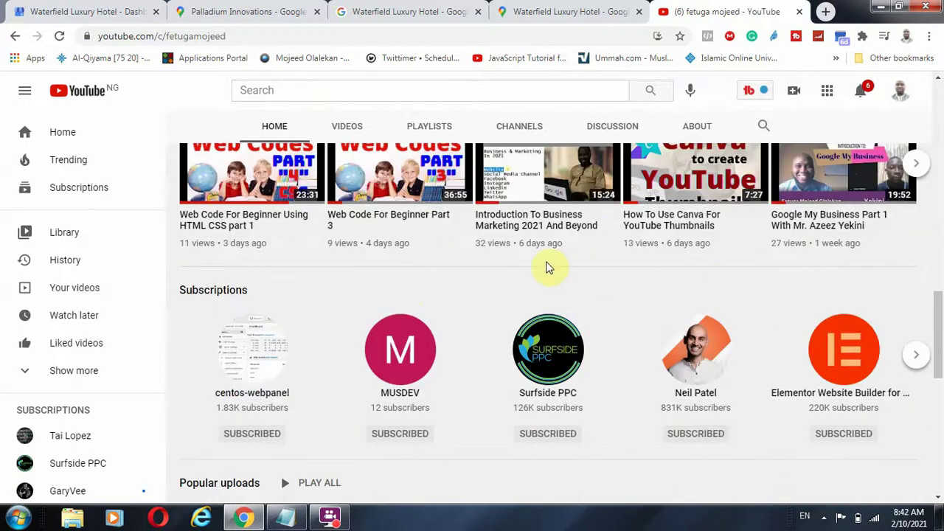
scroll(546, 269, "up", 2)
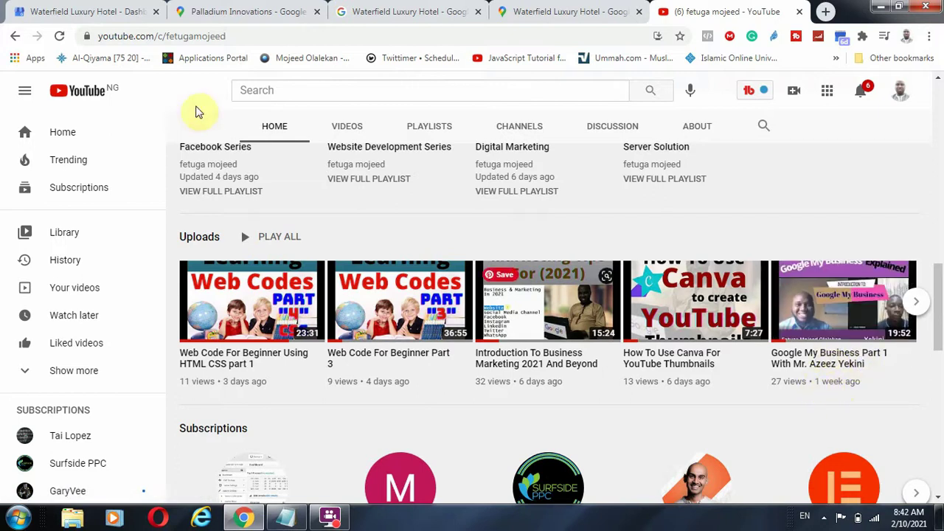
Return to the Waterfield Luxury Hotel dashboard and view the photo, ad and COVID-19 update options on its home page.
left_click(119, 11)
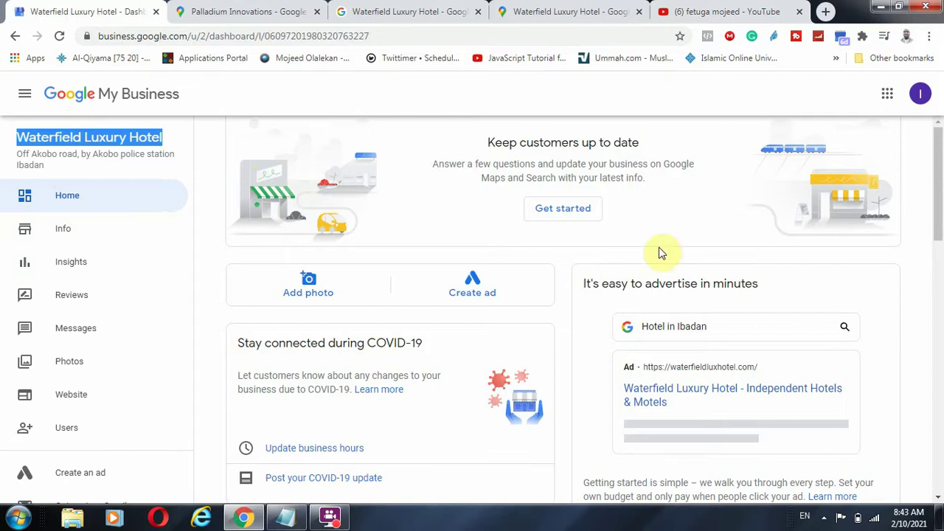
scroll(659, 305, "down", 1)
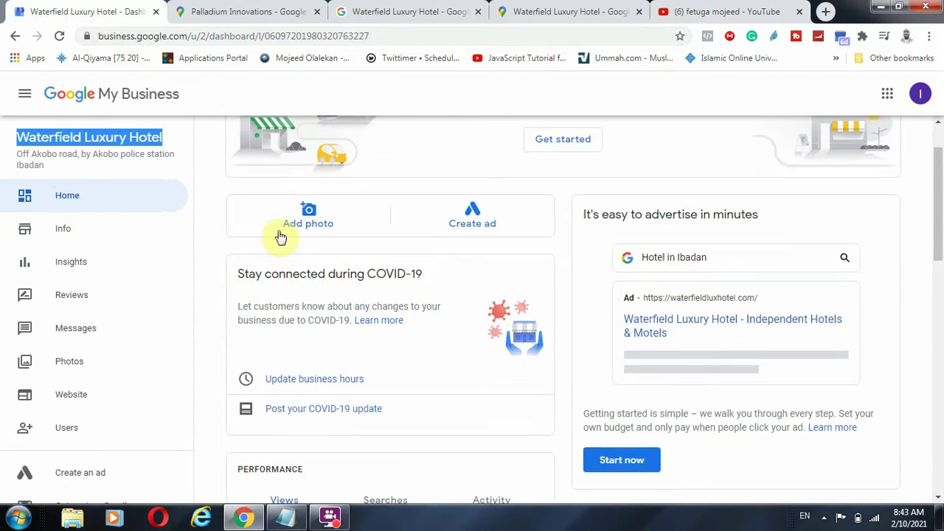
scroll(310, 219, "up", 1)
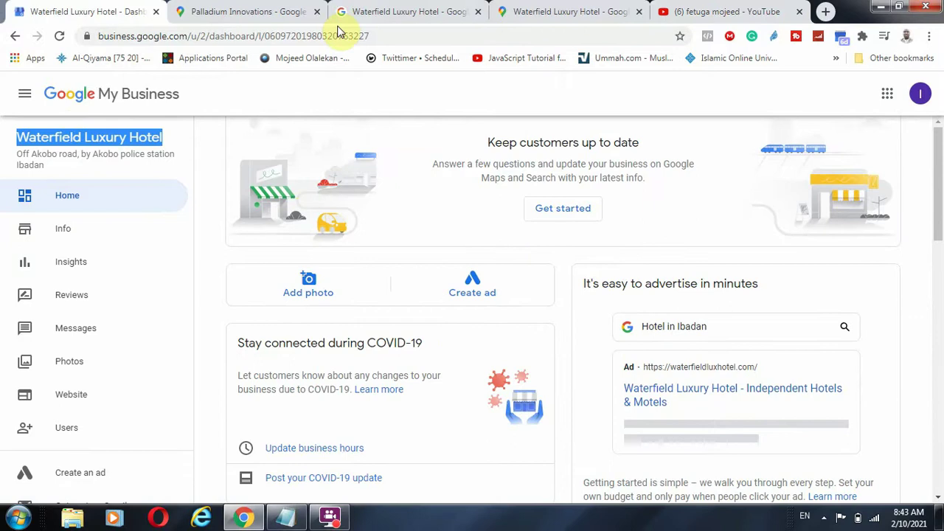
Review the hotel's Google Maps listing, including its contact details, photos and review summary.
left_click(569, 12)
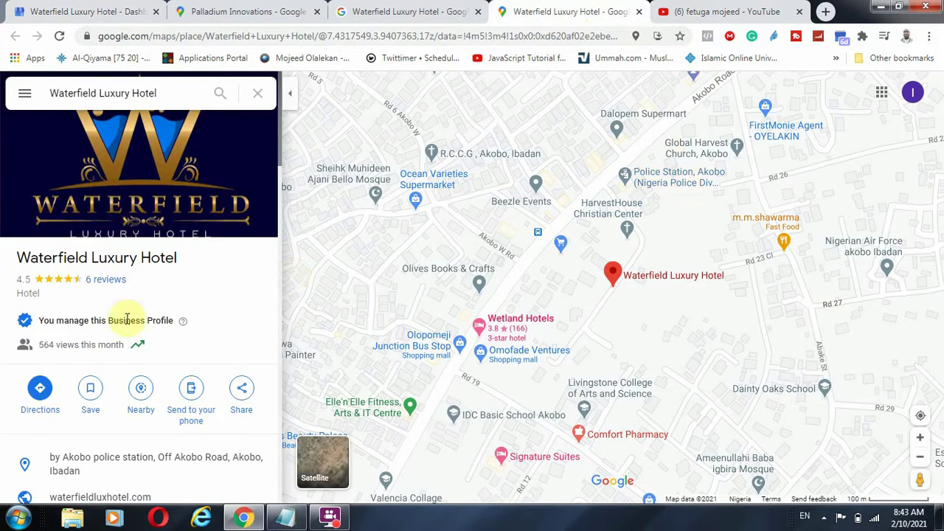
scroll(130, 319, "down", 2)
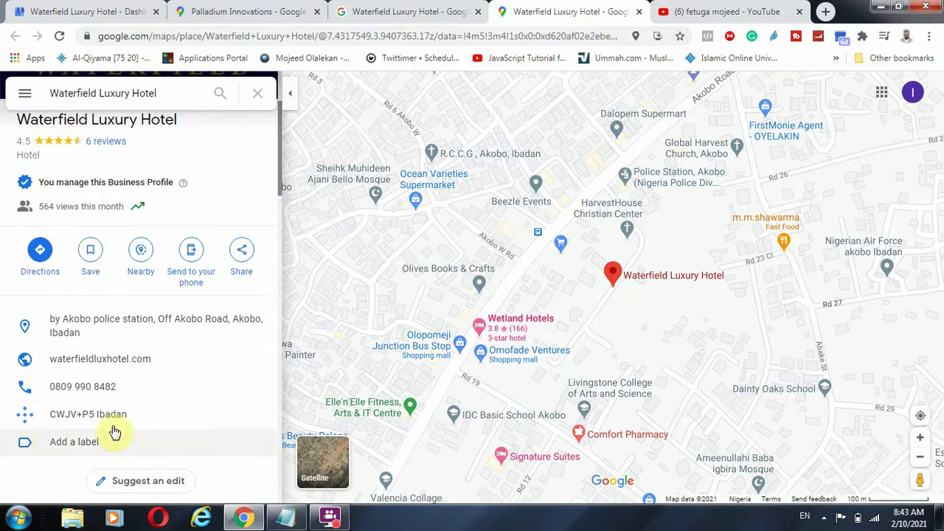
scroll(140, 435, "down", 5)
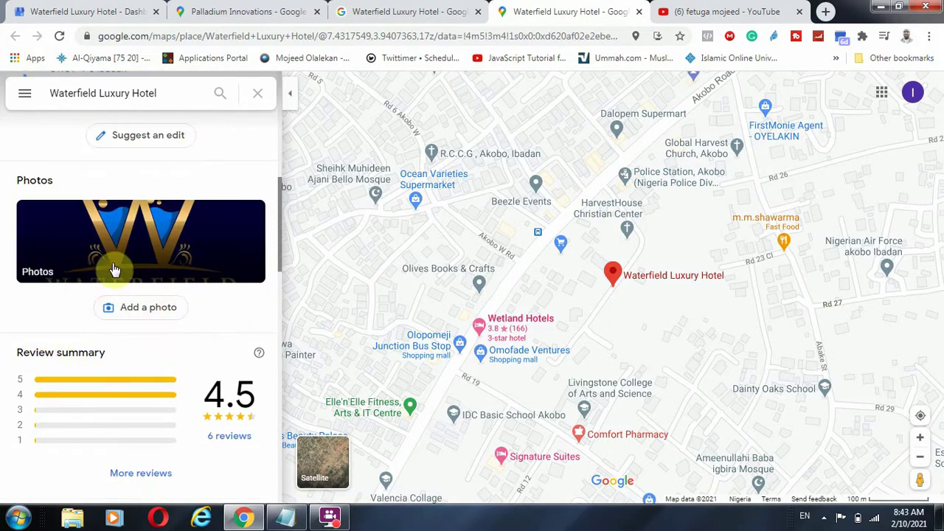
scroll(151, 295, "up", 3)
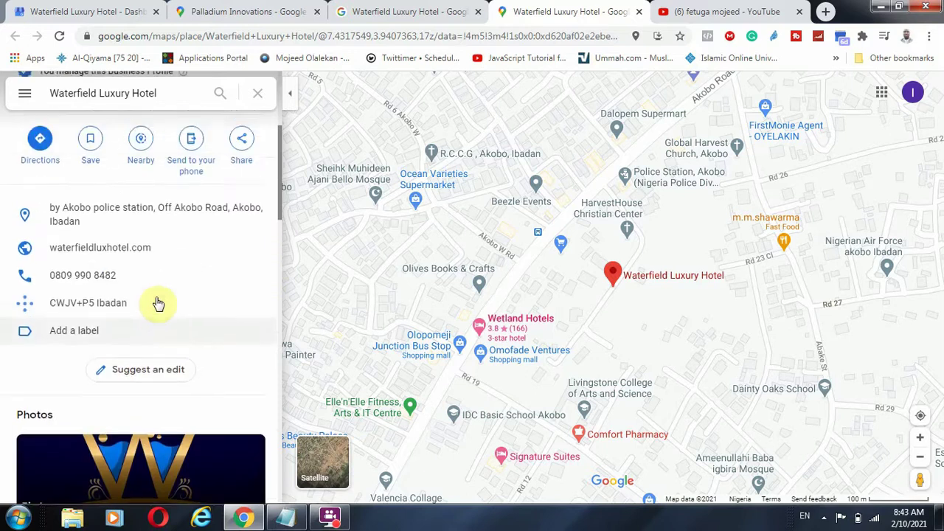
scroll(154, 294, "up", 3)
Go back to the hotel's dashboard and highlight the Search views label in the Performance section.
left_click(88, 11)
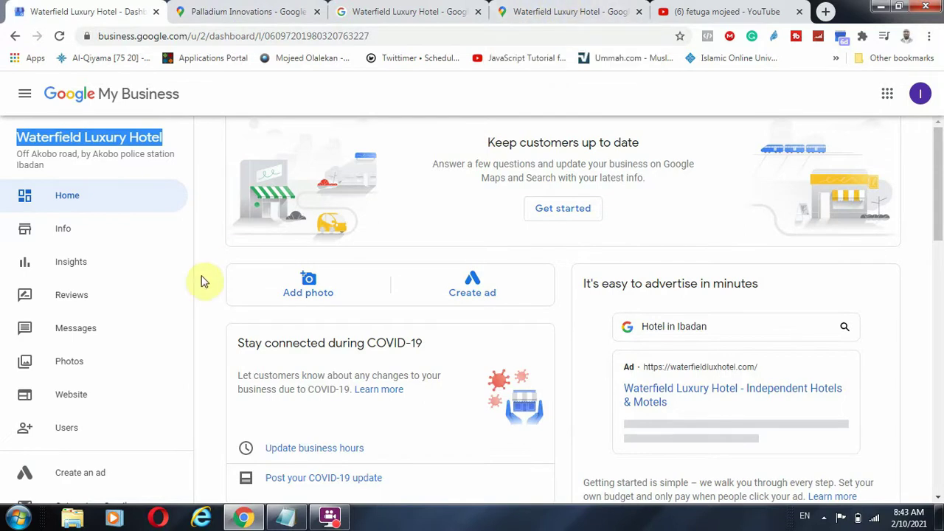
scroll(451, 327, "down", 3)
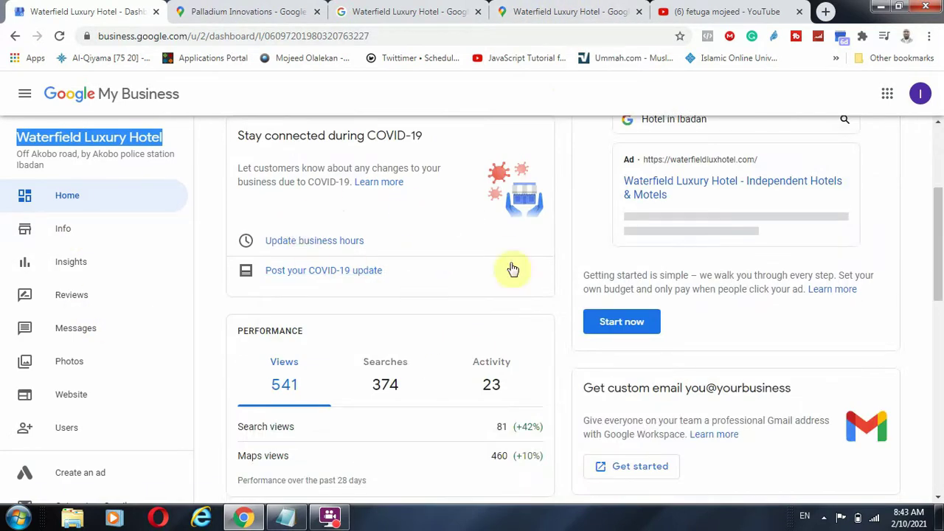
scroll(457, 340, "down", 2)
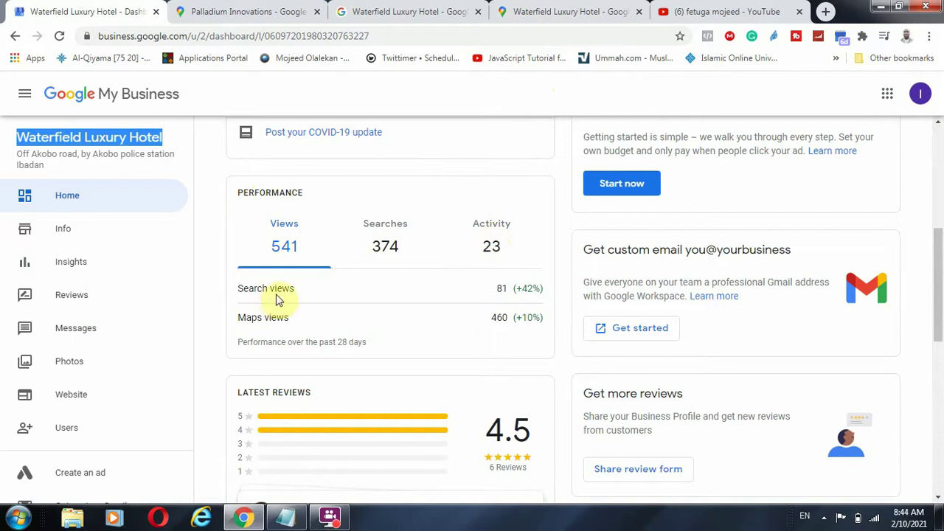
left_click_drag(235, 289, 237, 288)
triple_click(239, 288)
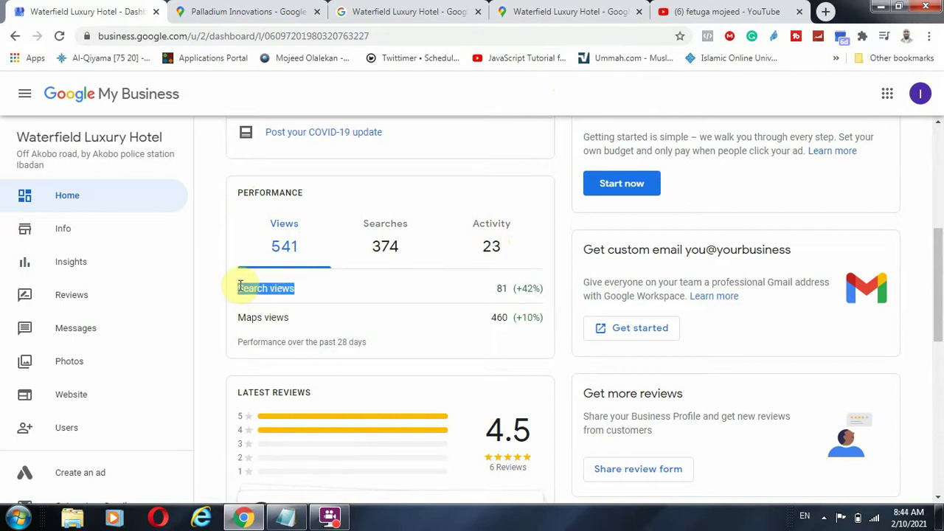
Show the hotel's Google search results and highlight the query Waterfield Luxury Hotel in the search box.
left_click(400, 11)
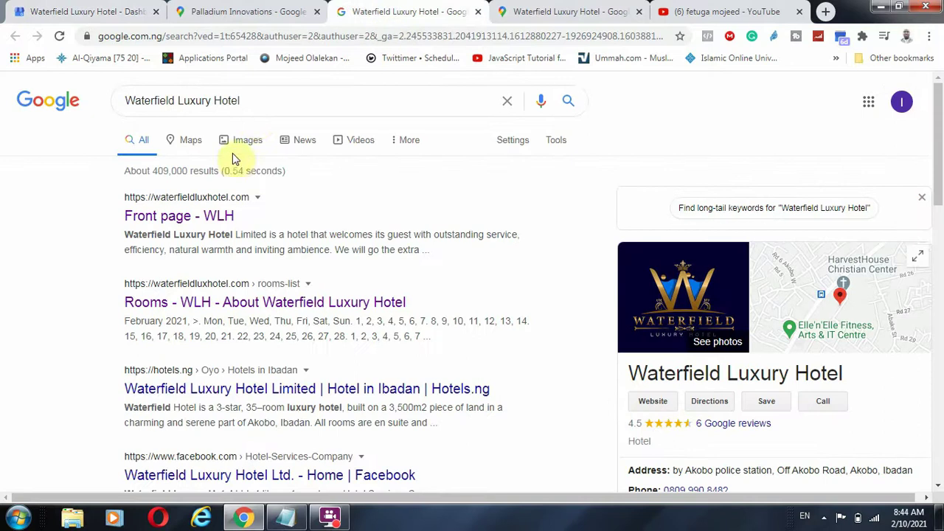
triple_click(246, 99)
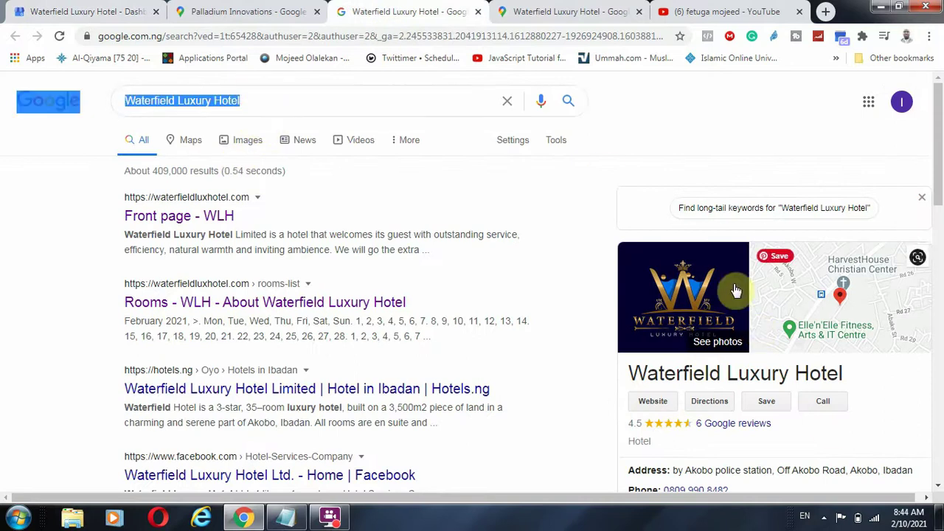
left_click(162, 99)
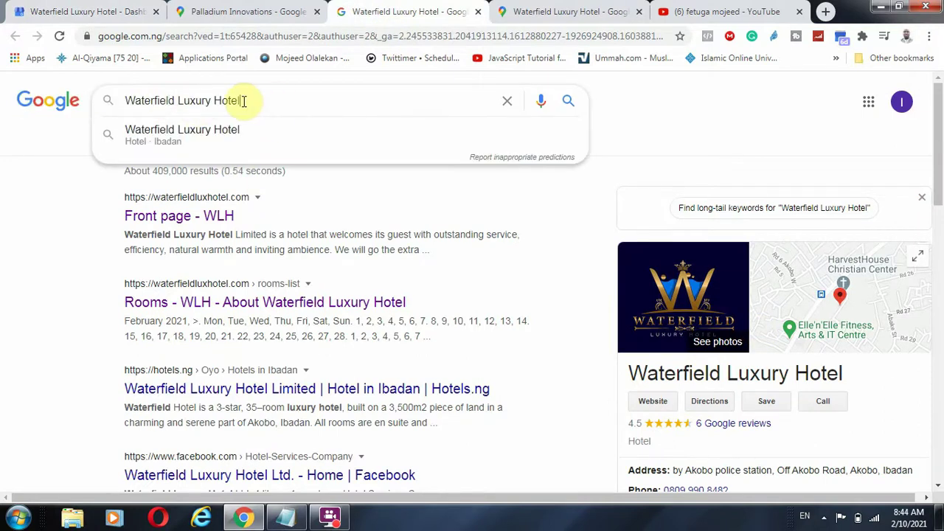
left_click_drag(242, 101, 146, 103)
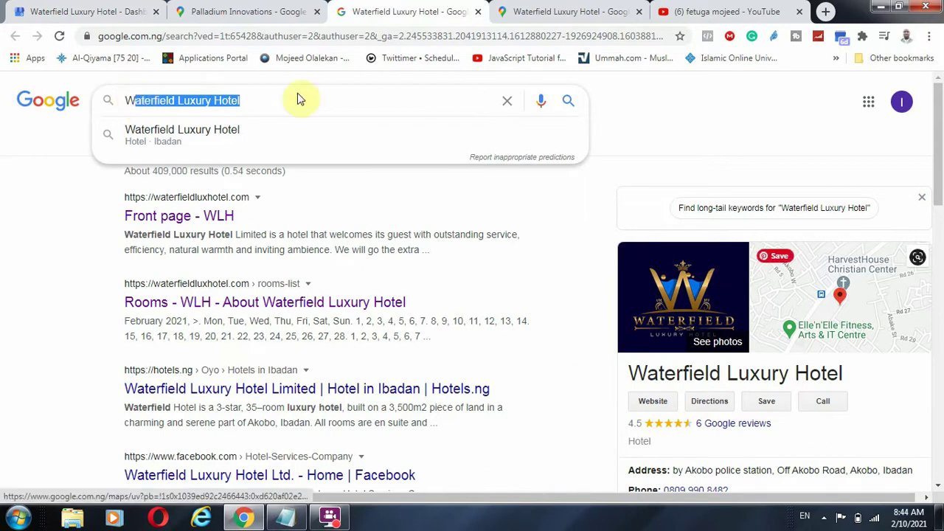
Check the dashboard's Performance figures, and highlight the maps part of the web address on the Palladium Innovations map page.
left_click(118, 12)
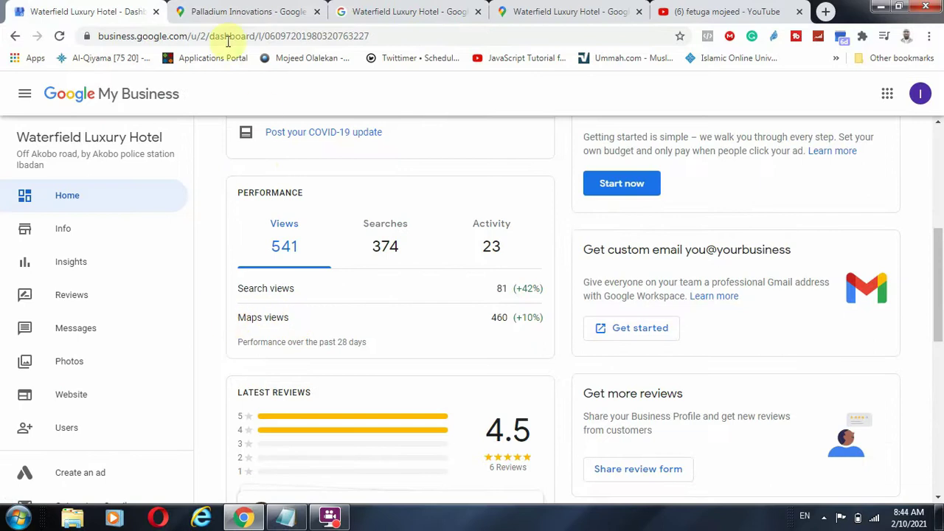
left_click(237, 12)
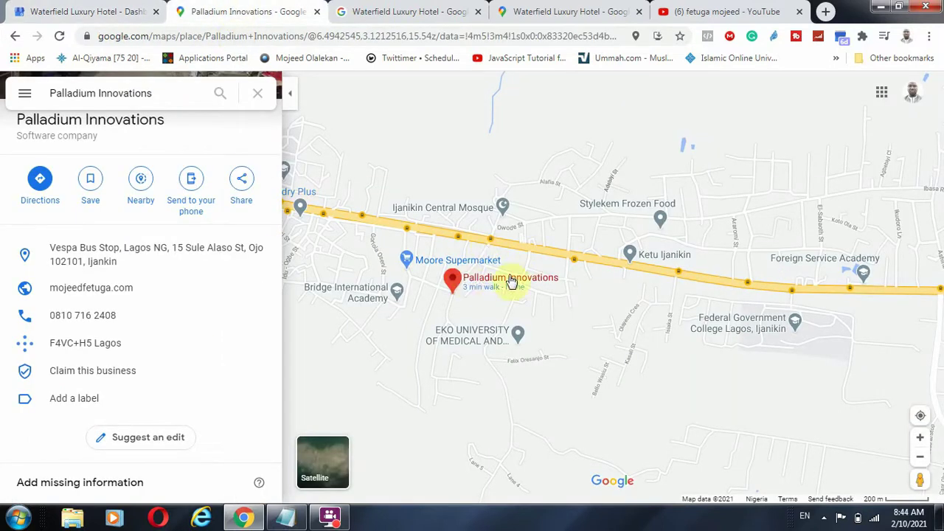
left_click(177, 36)
left_click_drag(131, 42, 130, 41)
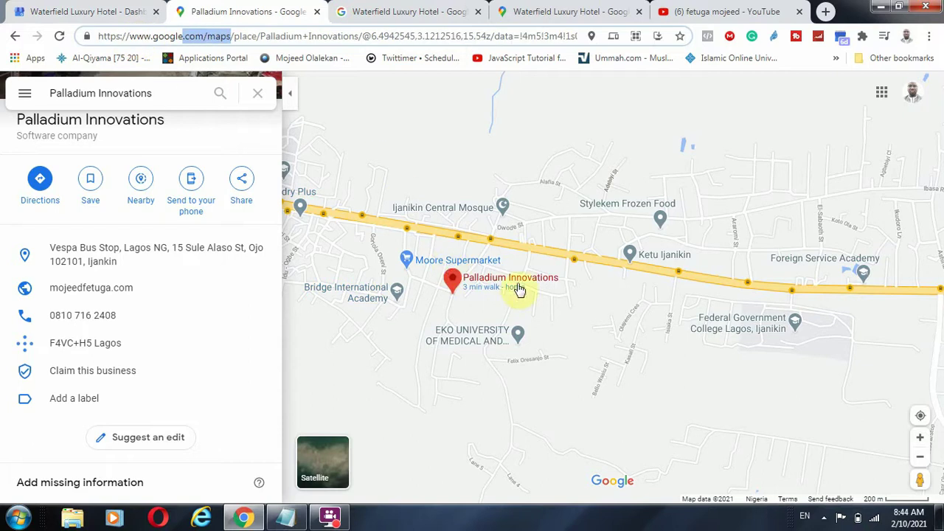
Return to the hotel's dashboard, highlight the Latest Reviews heading and examine the newest customer review with its reply option.
left_click(127, 9)
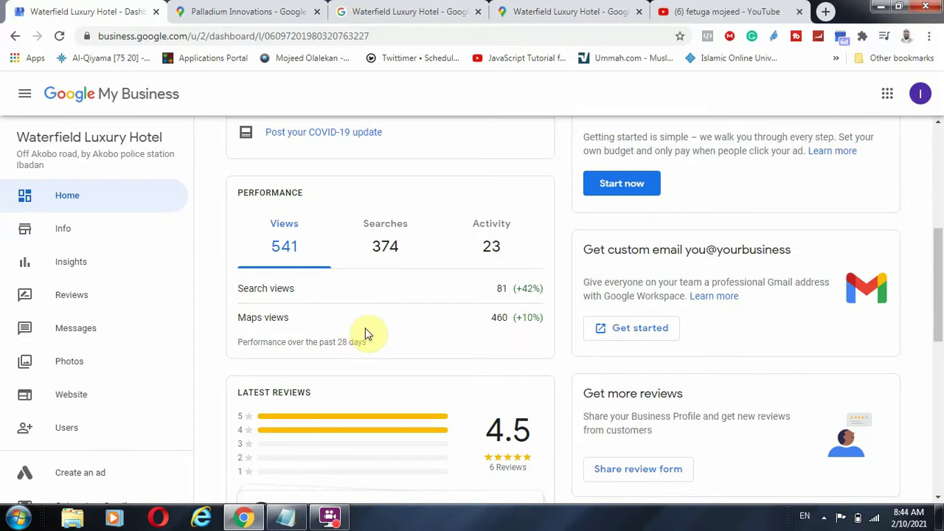
scroll(370, 331, "down", 3)
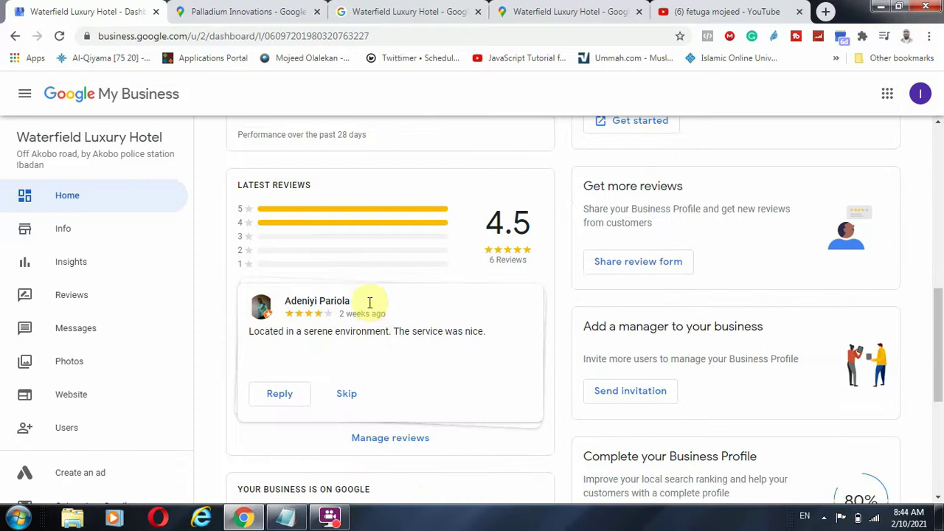
left_click_drag(313, 189, 238, 182)
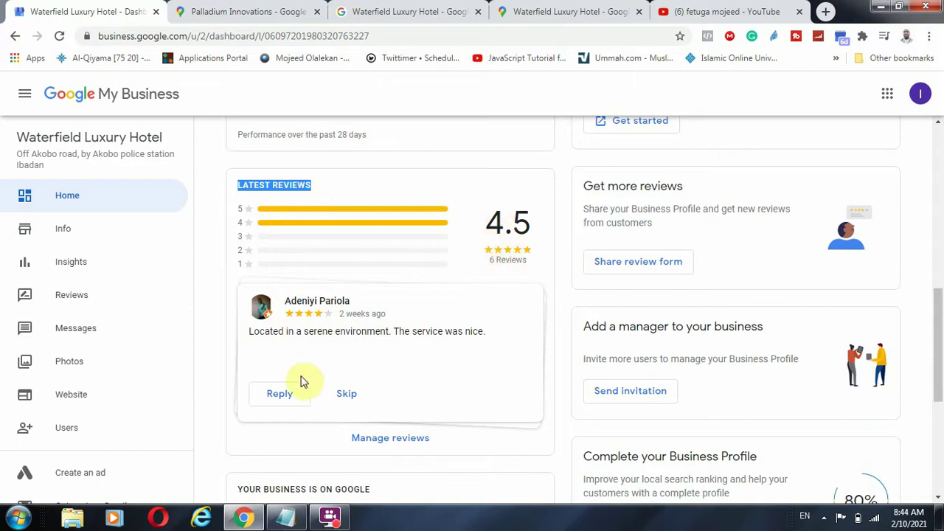
scroll(455, 389, "down", 2)
scroll(455, 389, "up", 3)
scroll(362, 353, "down", 1)
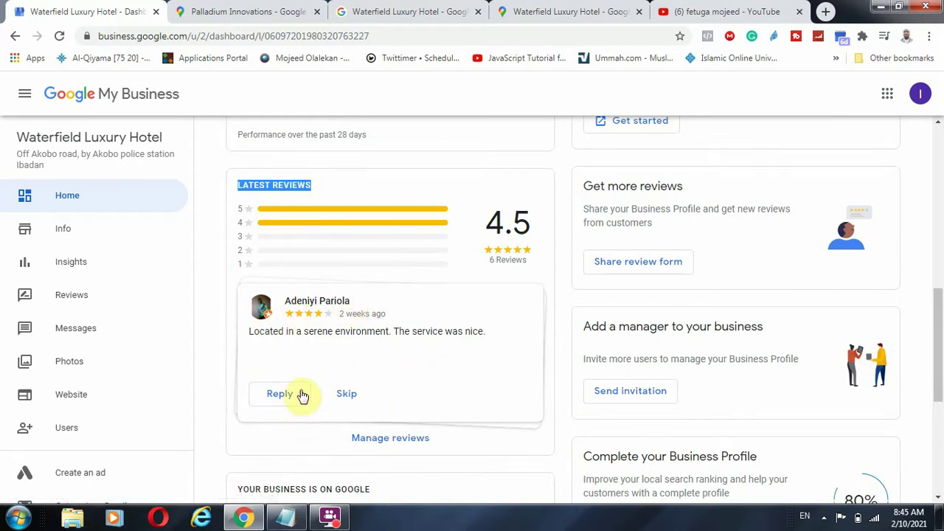
left_click(274, 391)
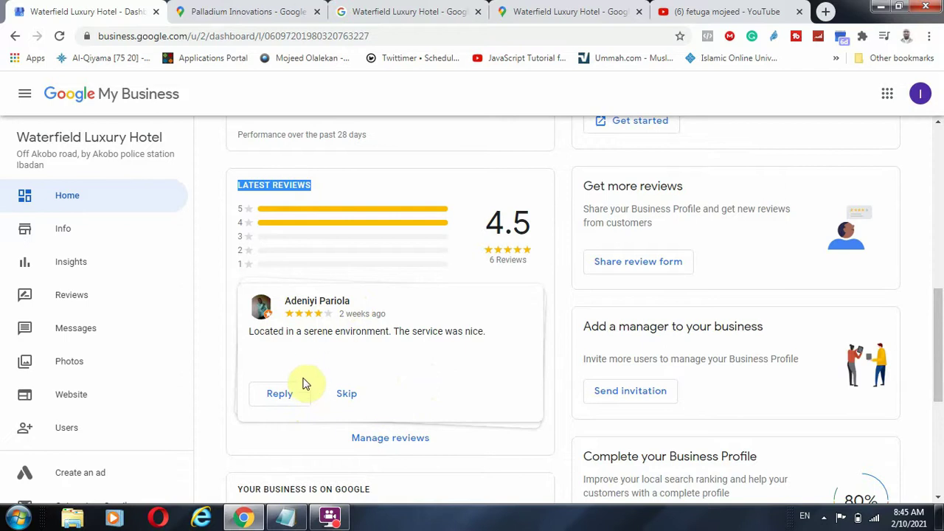
Highlight the Get more reviews heading on the dashboard, and clear the text selection.
scroll(536, 359, "up", 1)
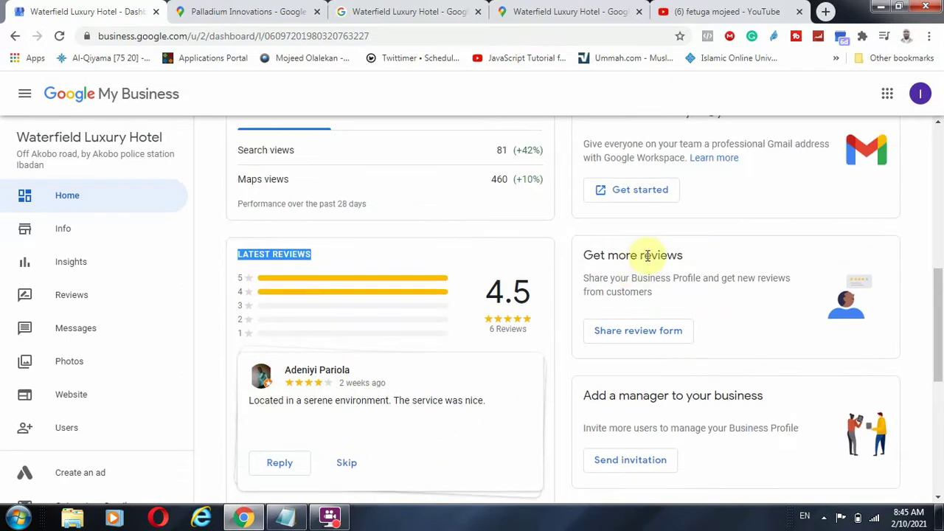
left_click(616, 257)
left_click_drag(616, 257, 558, 268)
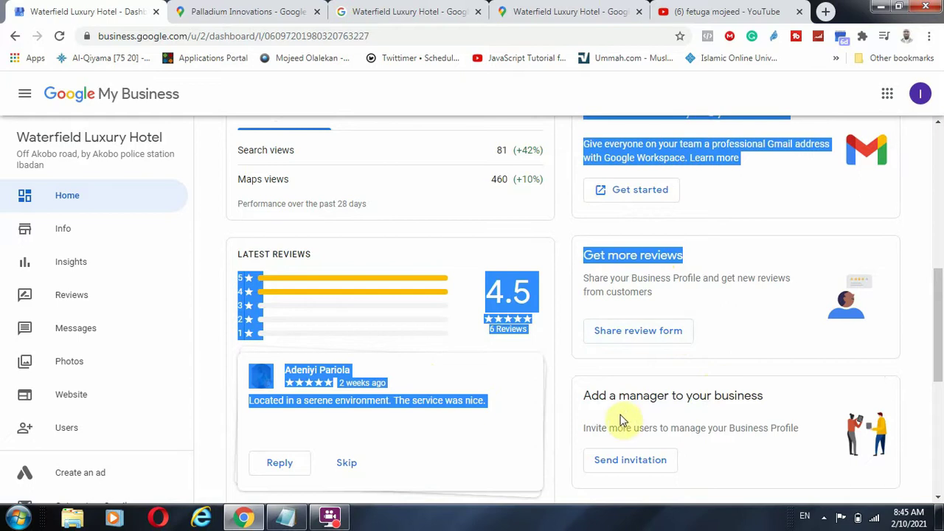
left_click(714, 382)
Examine the dashboard's offer for a custom business email through Google Workspace.
scroll(719, 373, "up", 2)
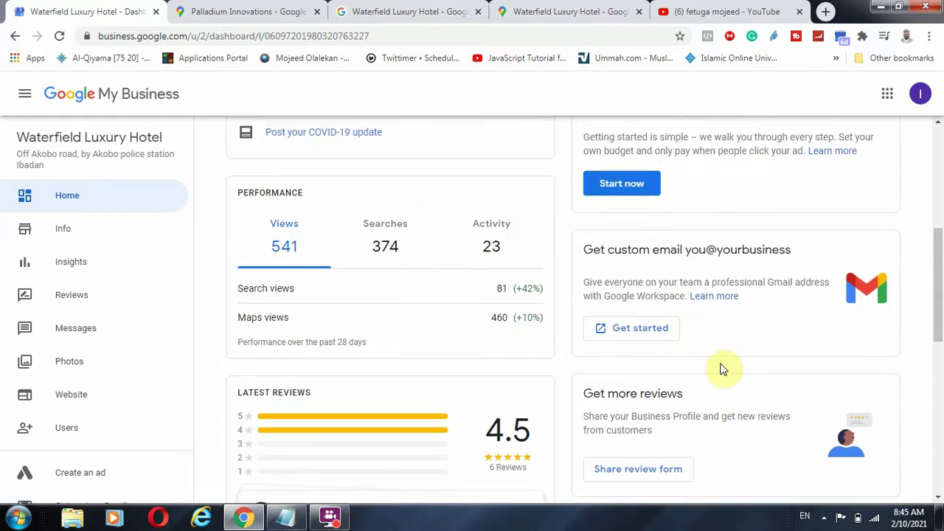
scroll(722, 361, "down", 1)
scroll(719, 353, "down", 2)
scroll(685, 337, "up", 3)
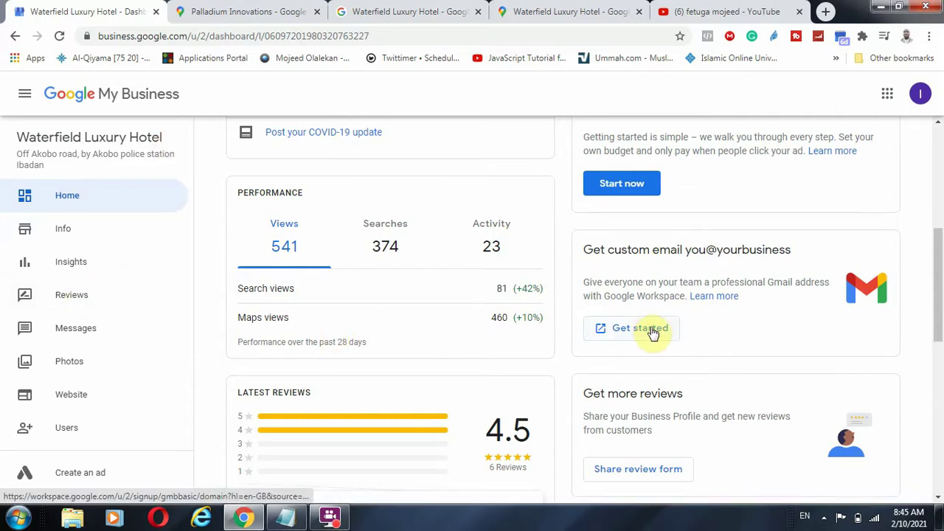
Highlight "more users to manage your" in the manager invitation card and view the Complete your Business Profile section.
scroll(653, 332, "down", 3)
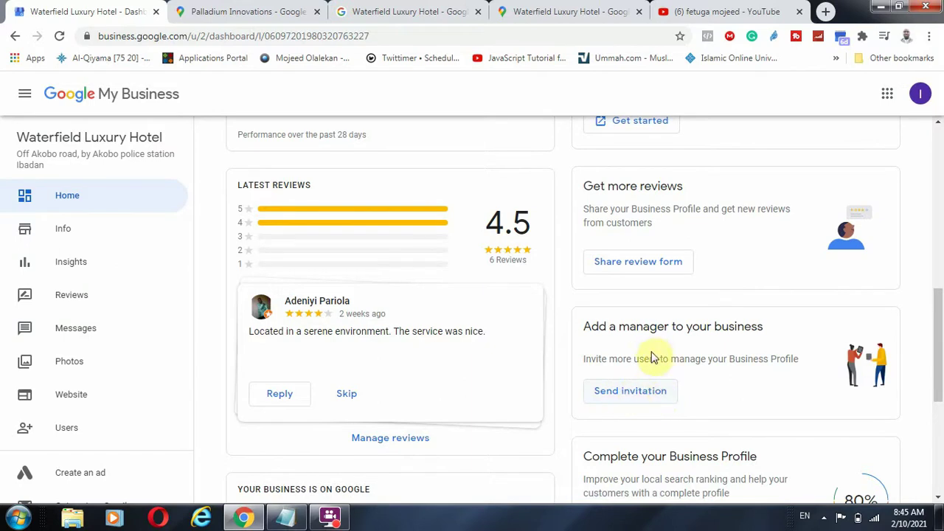
left_click_drag(609, 359, 708, 359)
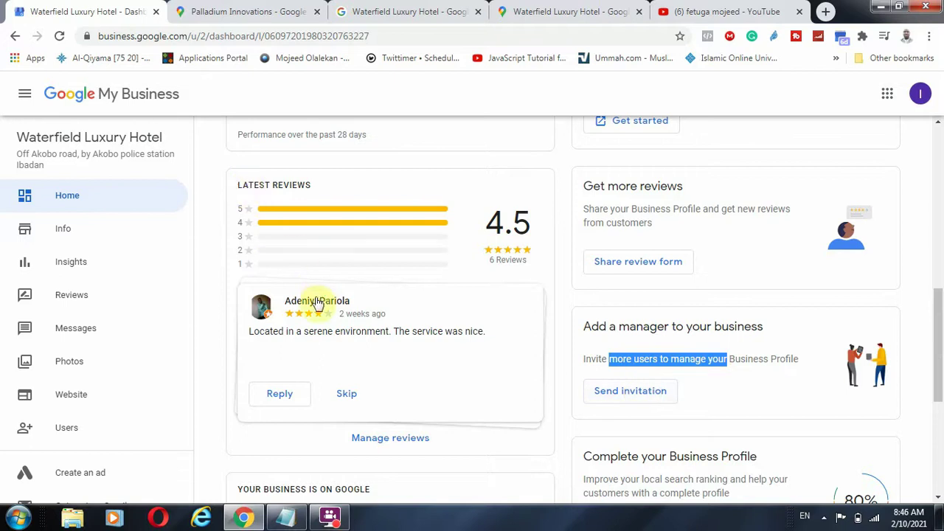
scroll(615, 362, "down", 2)
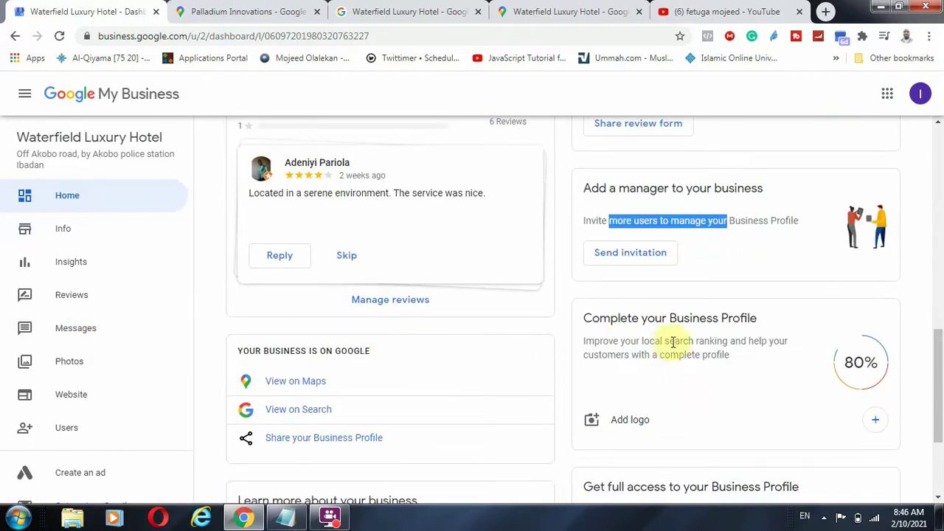
Look over the dashboard's remaining cards and open the hotel's Info page.
scroll(670, 346, "down", 2)
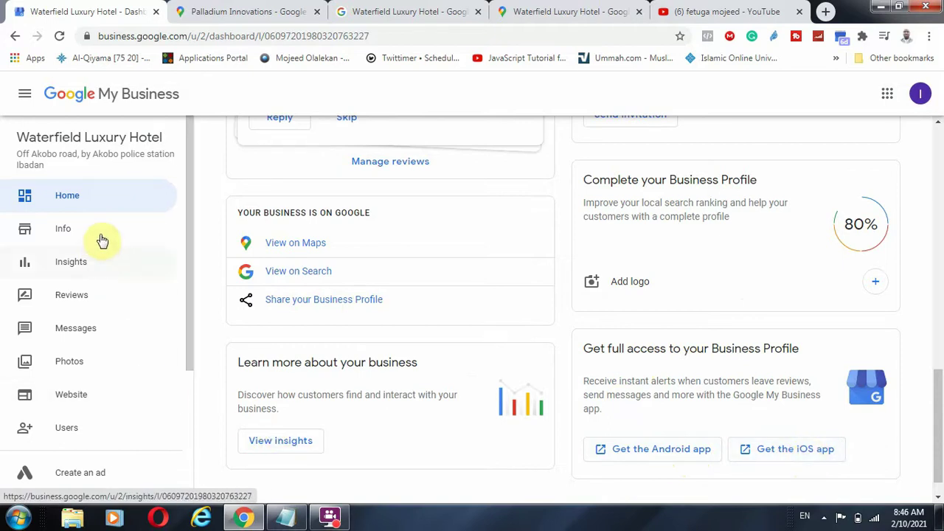
scroll(505, 236, "down", 1)
scroll(538, 257, "up", 5)
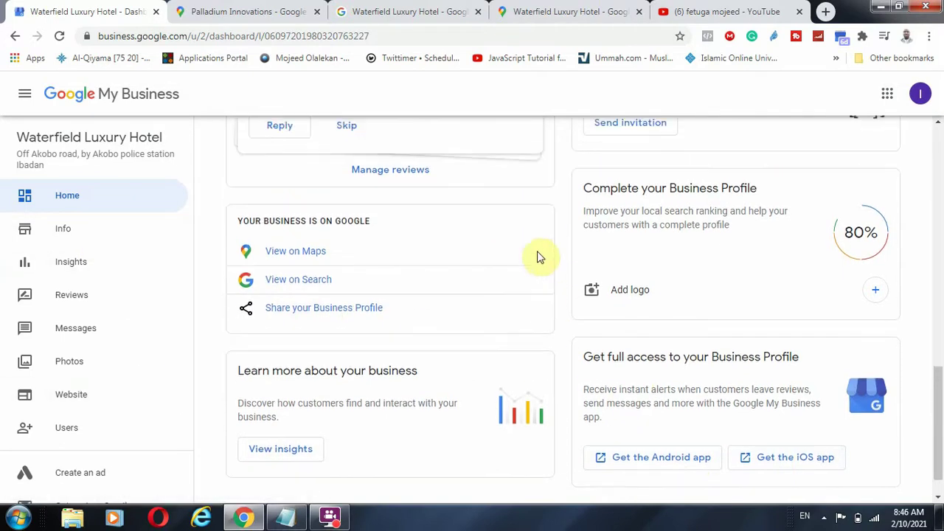
scroll(493, 245, "up", 4)
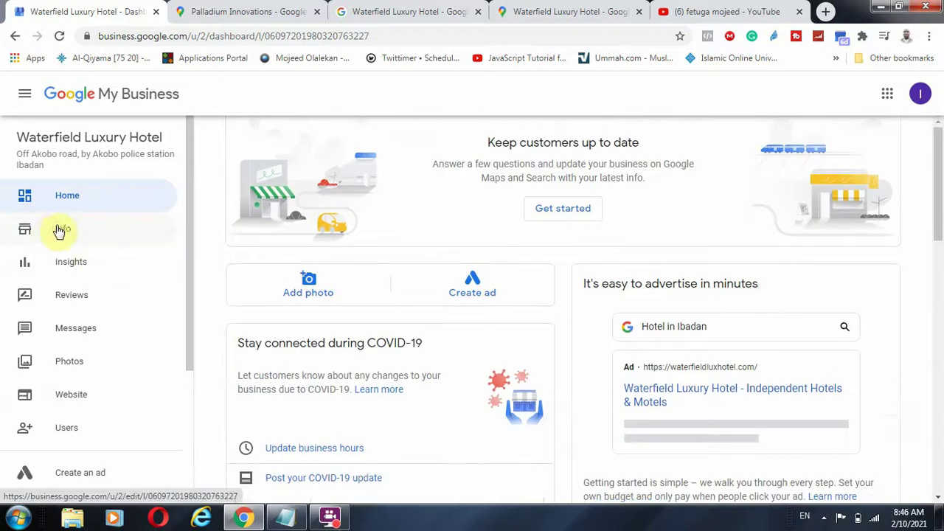
left_click(63, 231)
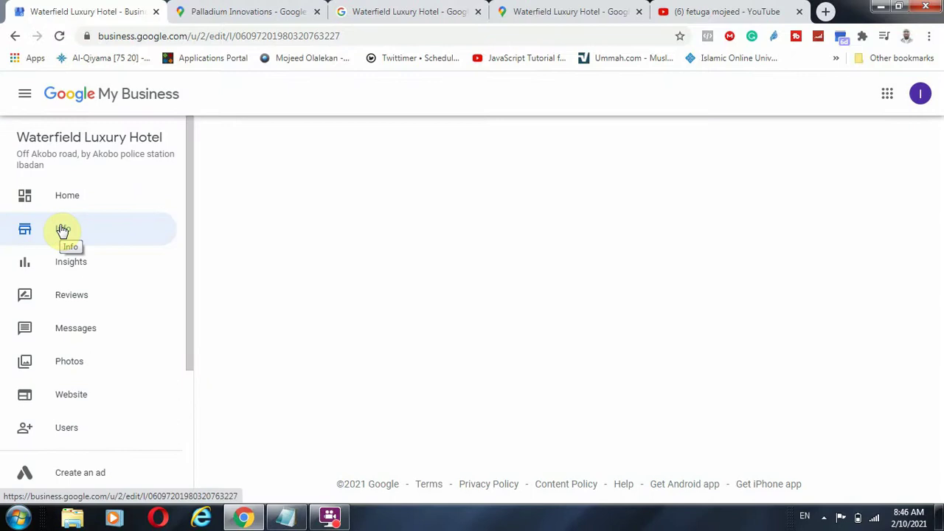
Switch to the YouTube channel and look through its list of uploaded videos.
left_click(741, 12)
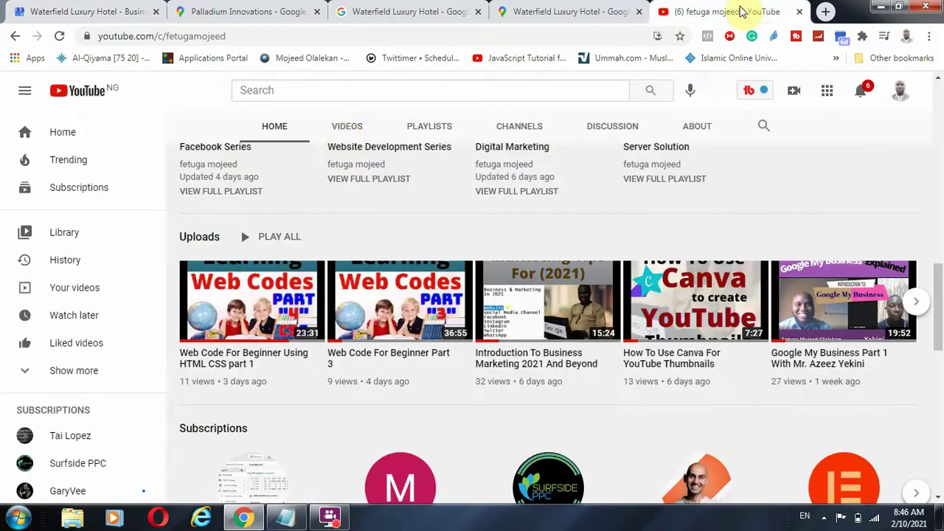
left_click(345, 126)
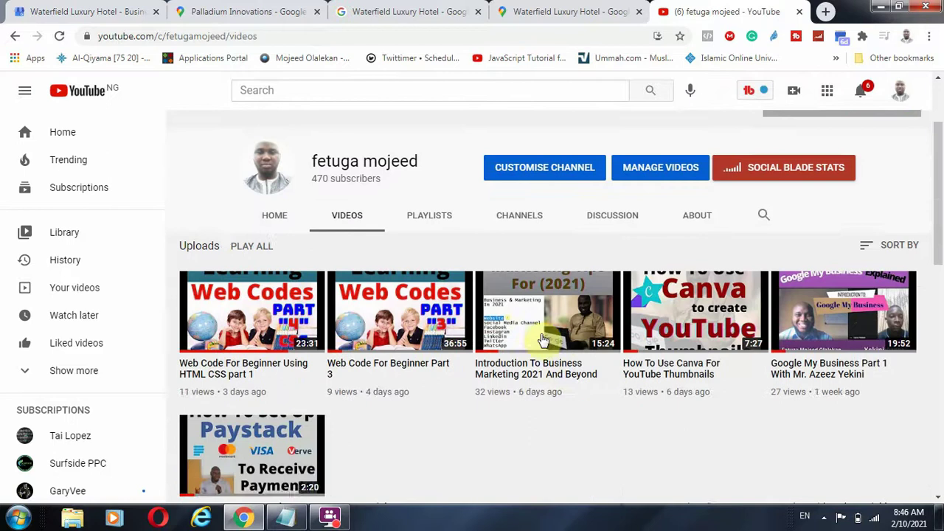
scroll(449, 326, "down", 4)
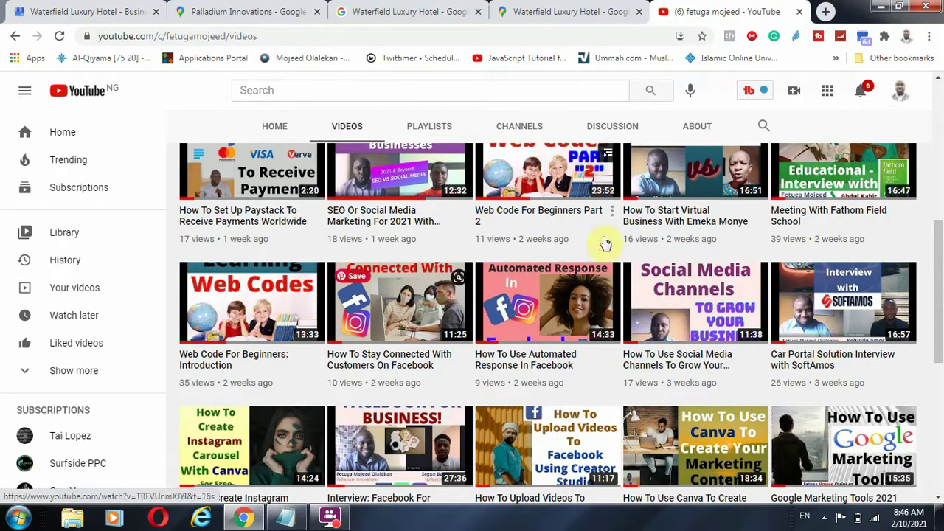
scroll(804, 316, "down", 1)
scroll(803, 315, "down", 1)
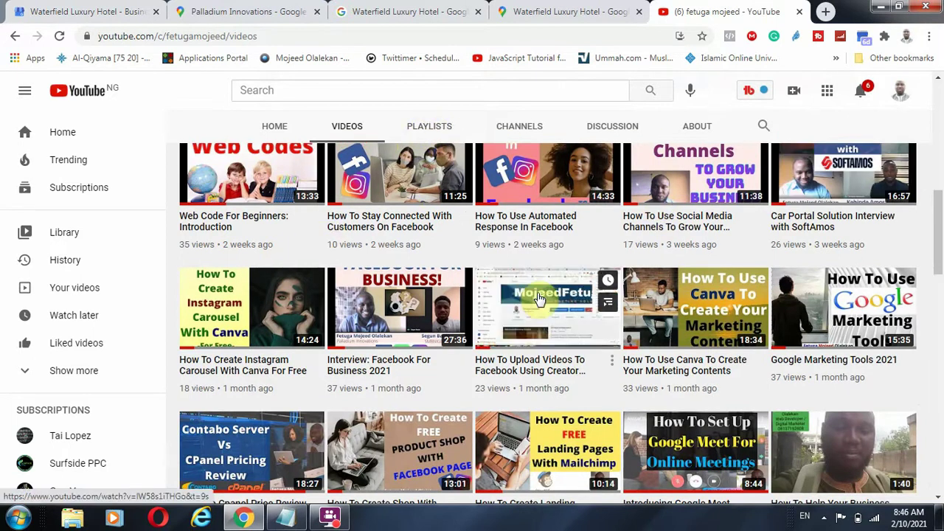
scroll(563, 307, "down", 3)
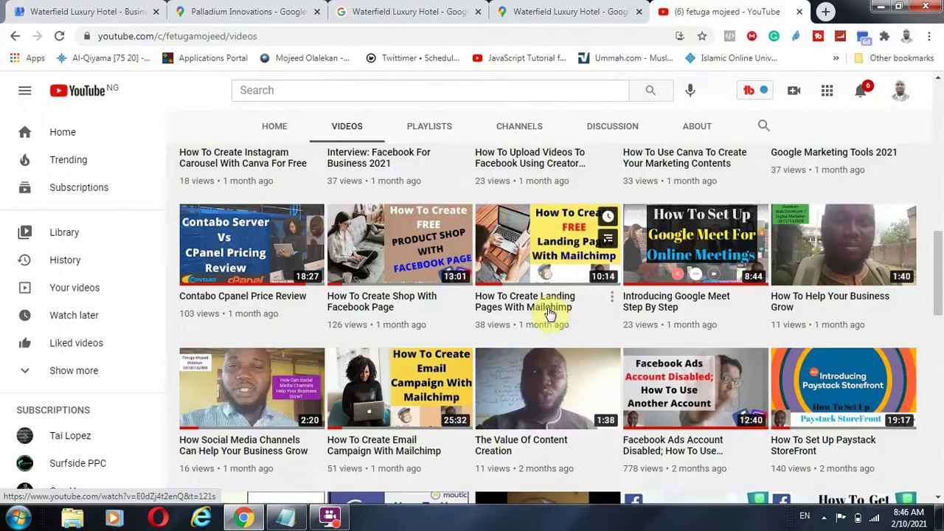
scroll(819, 416, "down", 1)
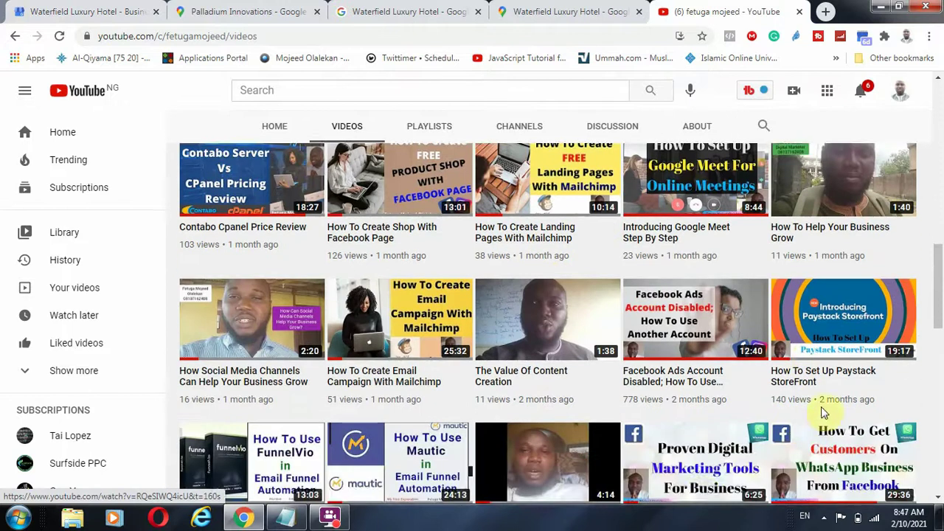
scroll(741, 414, "down", 2)
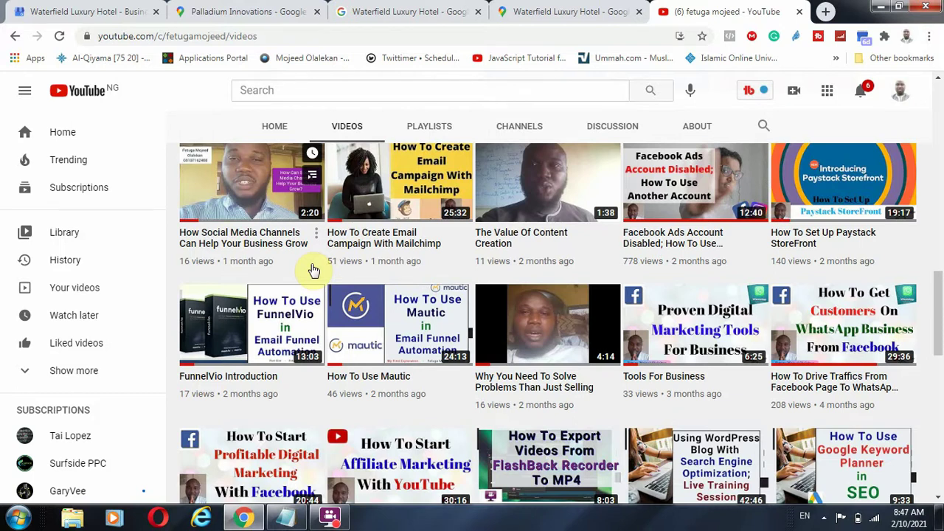
Return to the hotel's Info page and examine its address, service areas, opening hours, contact details, attributes and advanced information.
left_click(100, 13)
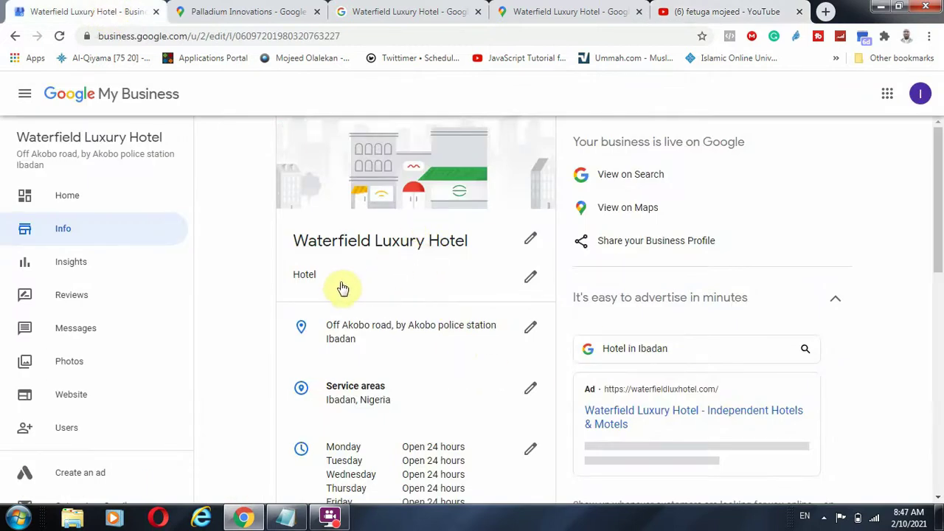
scroll(391, 287, "down", 2)
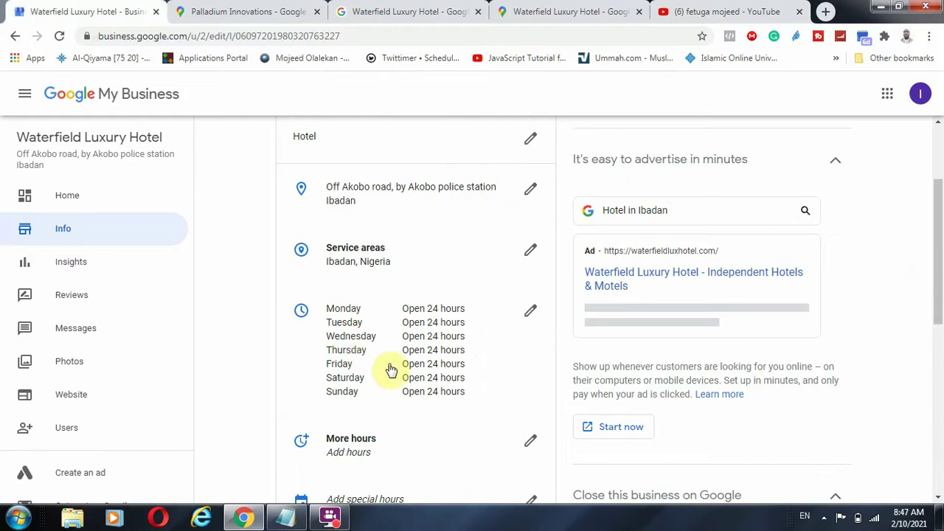
scroll(389, 373, "down", 3)
scroll(342, 341, "up", 1)
scroll(381, 409, "down", 2)
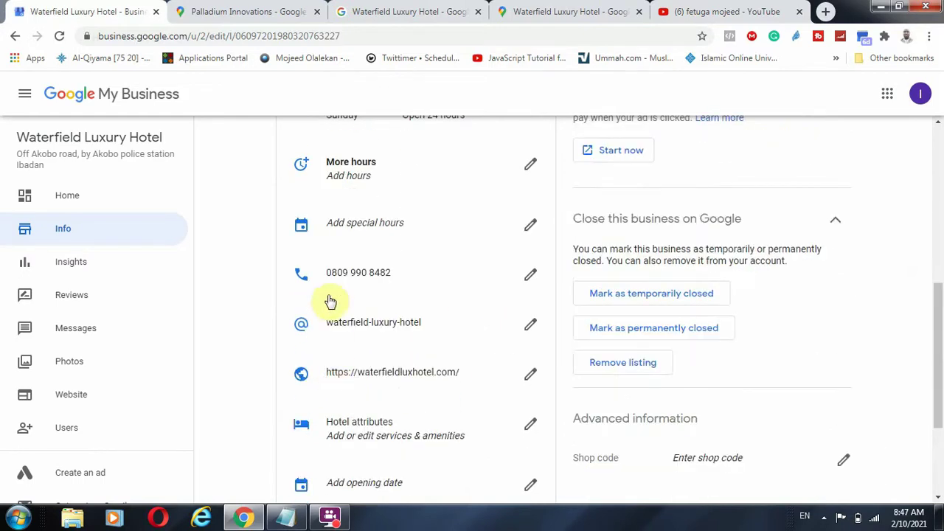
scroll(376, 413, "down", 2)
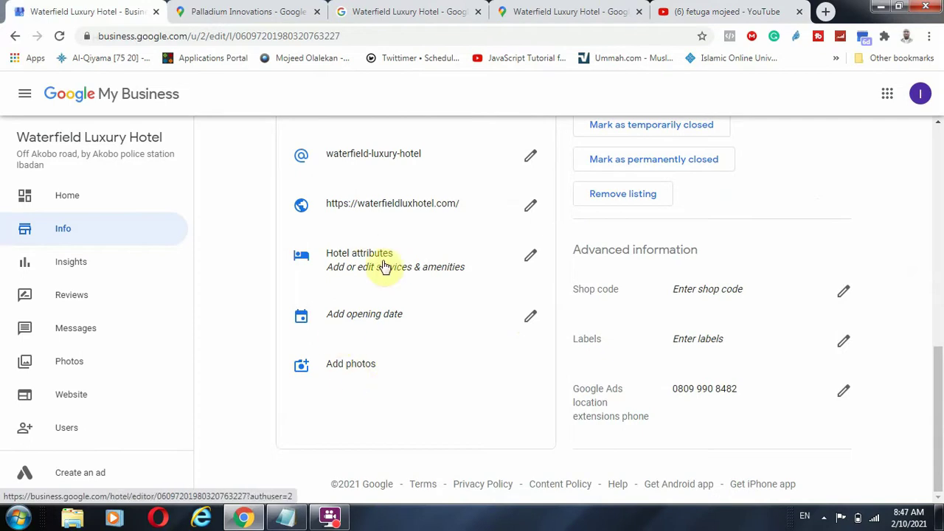
scroll(649, 354, "up", 1)
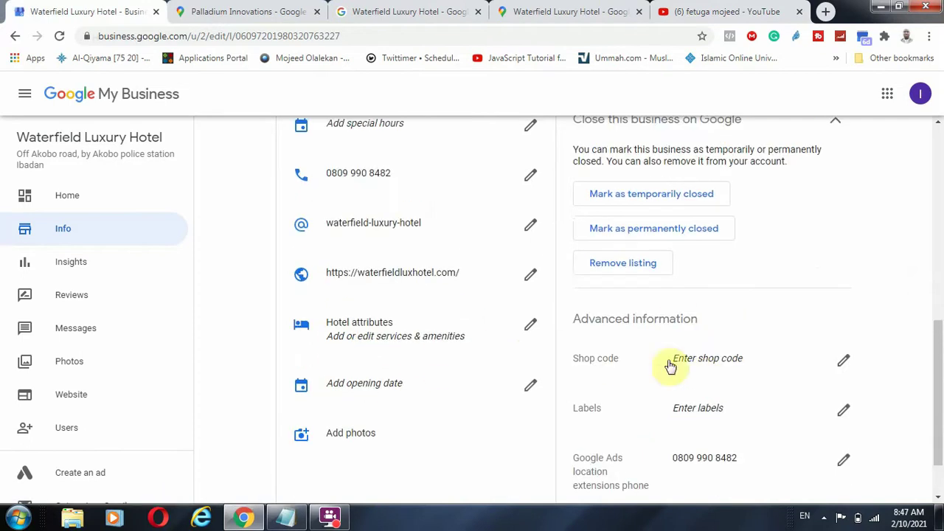
scroll(710, 432, "up", 5)
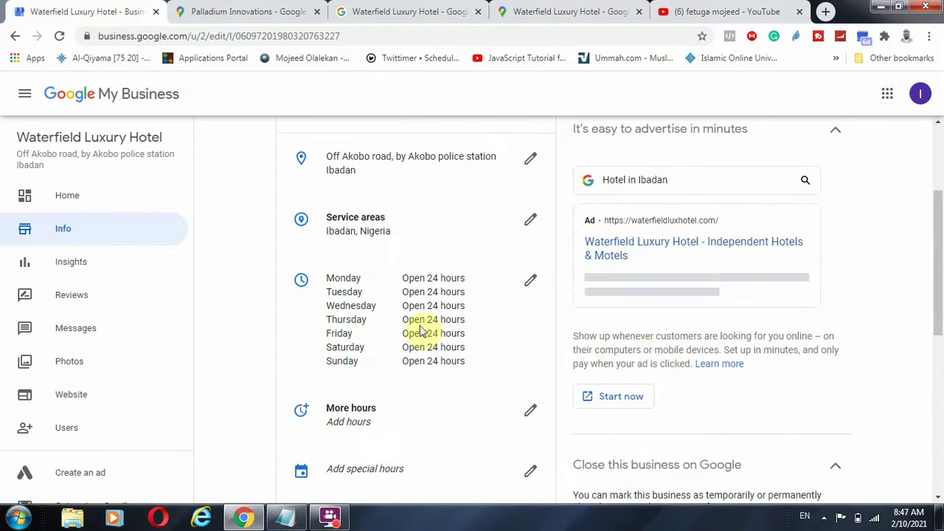
Open the hotel's Insights and inspect the Direct and Discovery segments of the customer search chart.
left_click(65, 267)
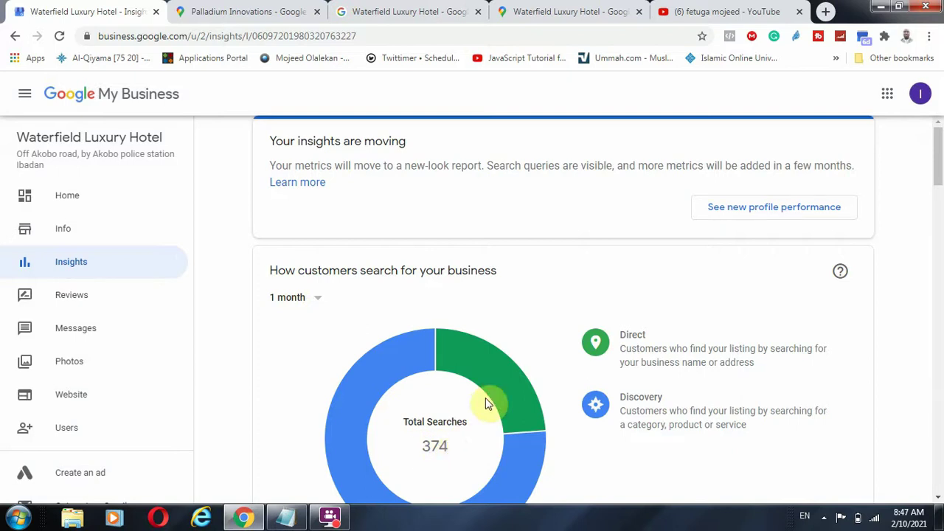
mouse_move(485, 392)
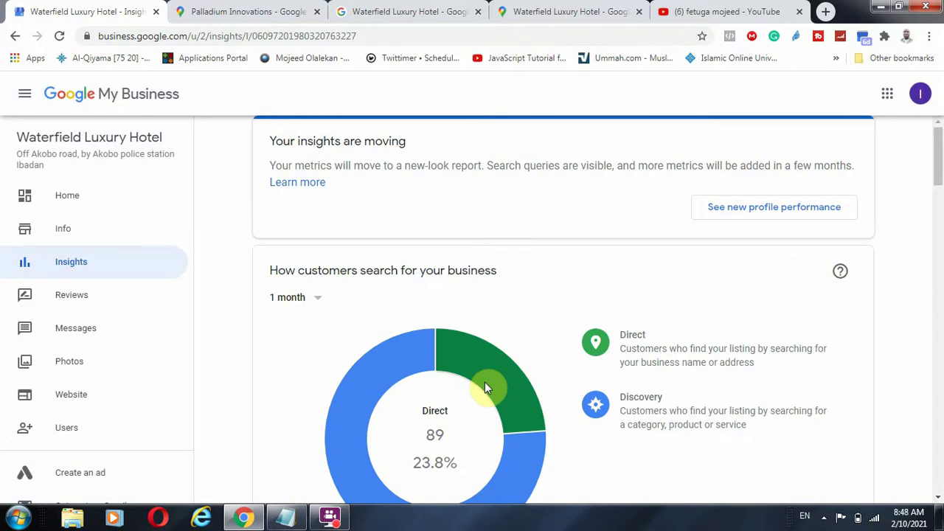
mouse_move(516, 491)
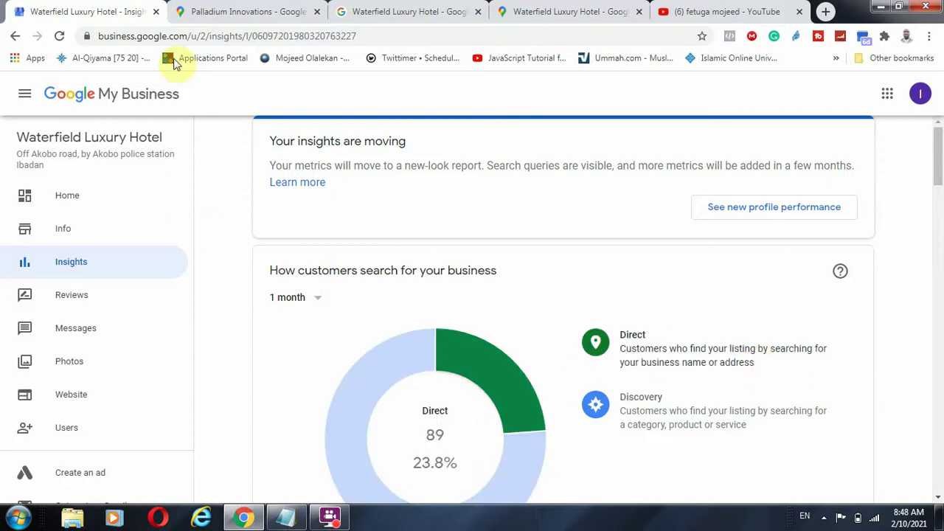
Revisit the Palladium Innovations map listing and the Waterfield Luxury Hotel search results, and return to the Insights page.
left_click(247, 13)
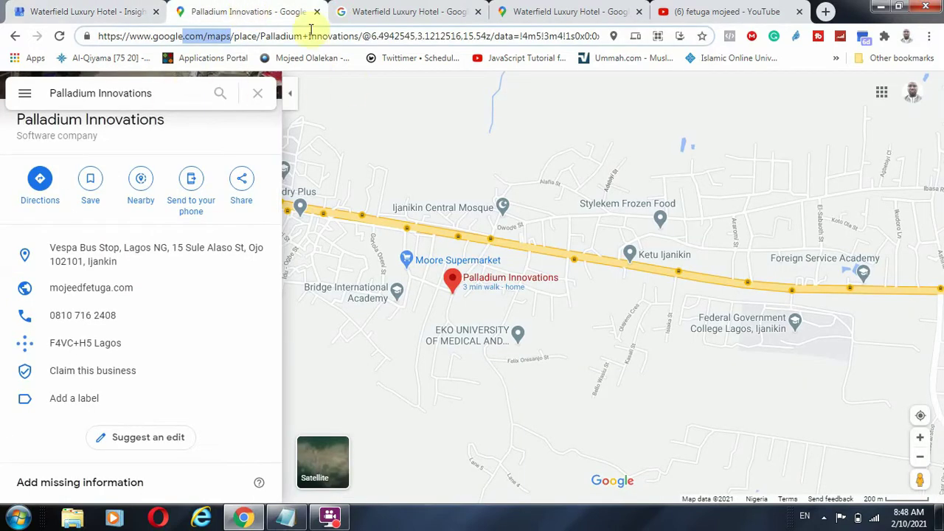
left_click(359, 19)
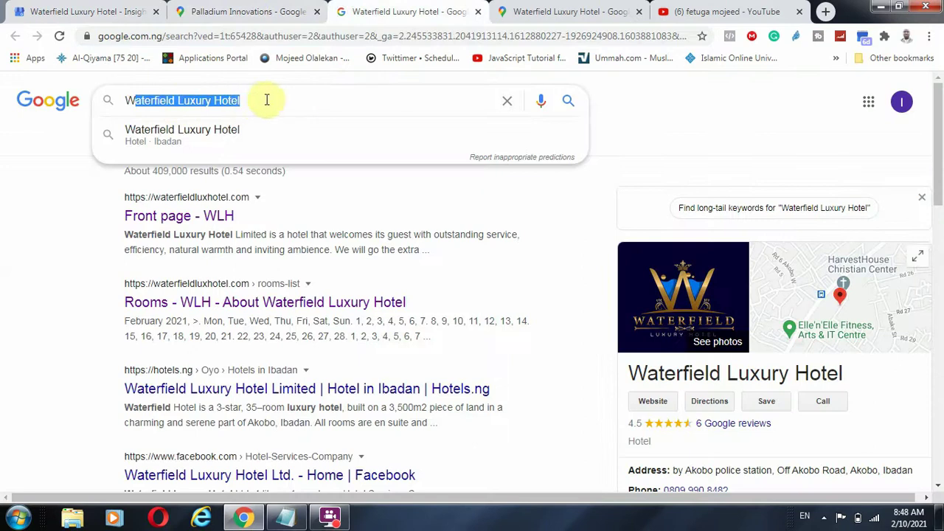
left_click(129, 12)
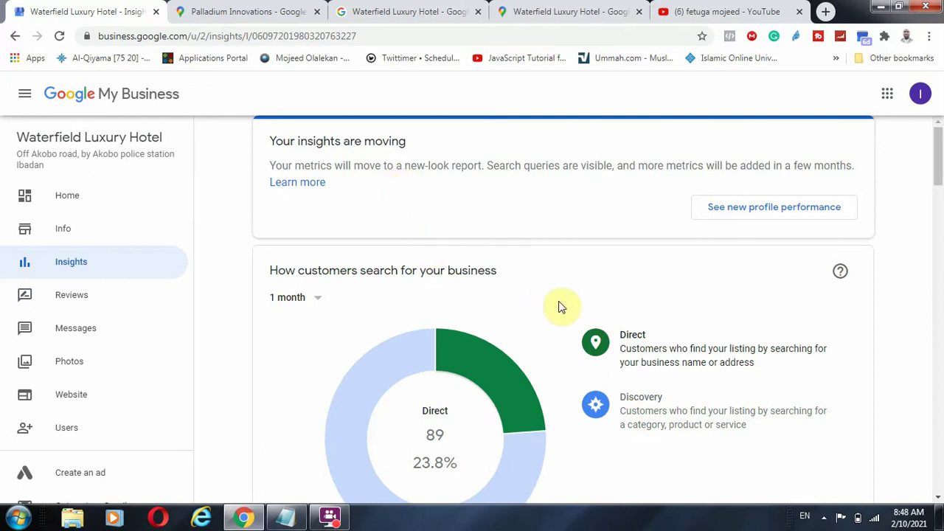
View the section on where customers see the business, and check the hotel's Google Maps listing details for comparison.
scroll(558, 307, "down", 3)
scroll(590, 322, "down", 2)
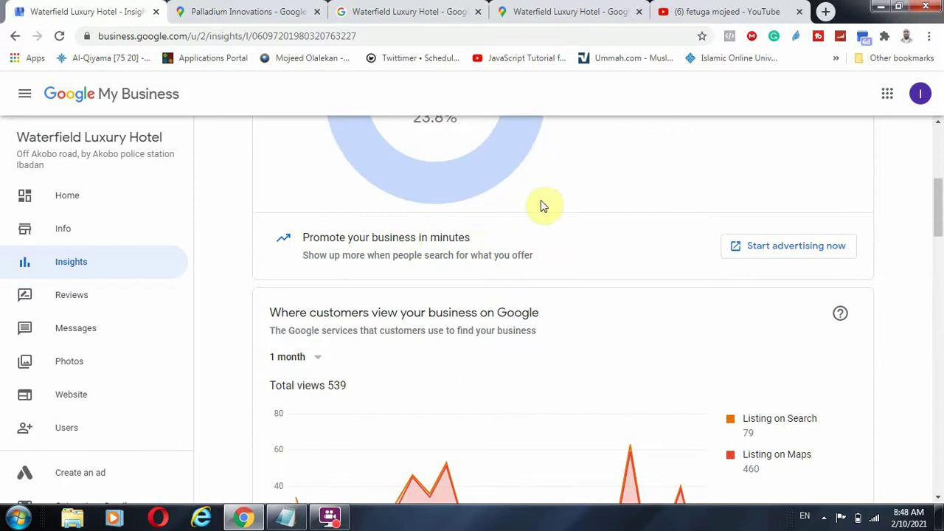
left_click(568, 9)
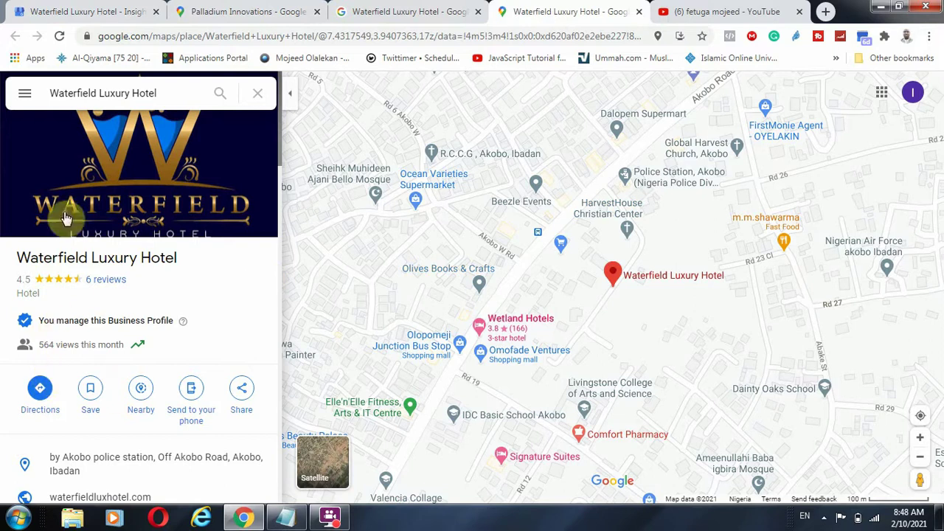
scroll(92, 328, "down", 3)
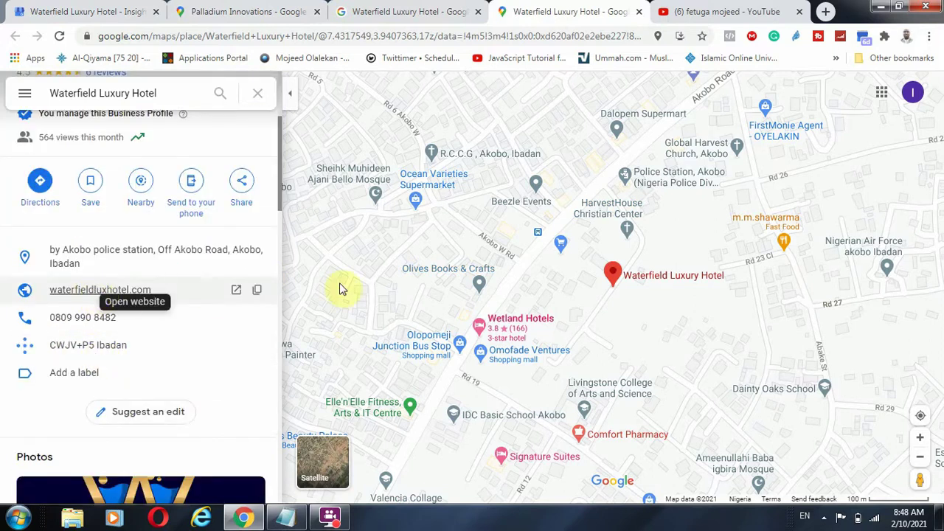
left_click(67, 10)
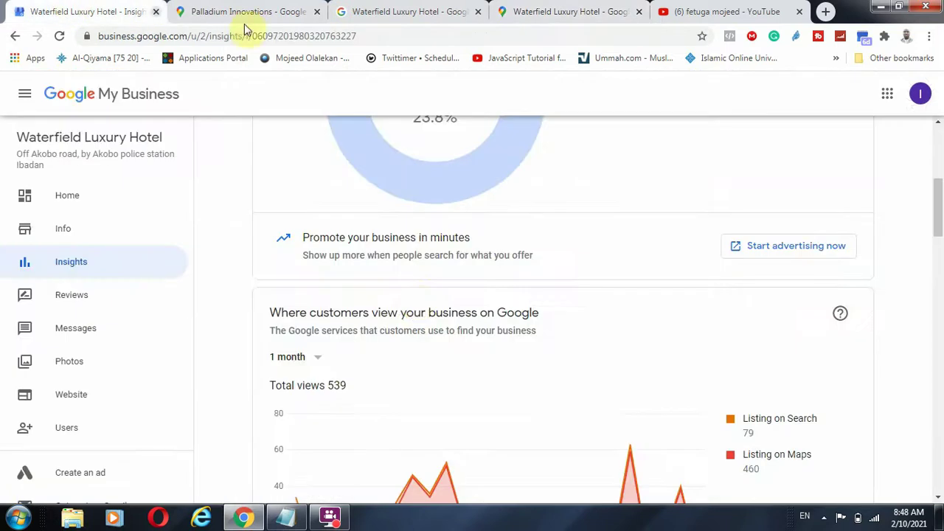
Highlight the total views figure and examine the chart of Search and Maps listing views.
scroll(626, 339, "down", 2)
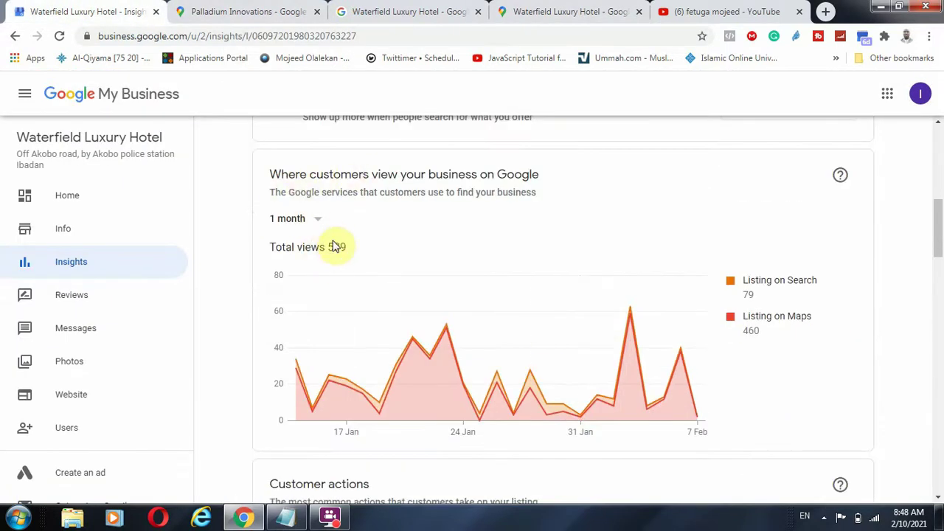
left_click_drag(330, 246, 368, 251)
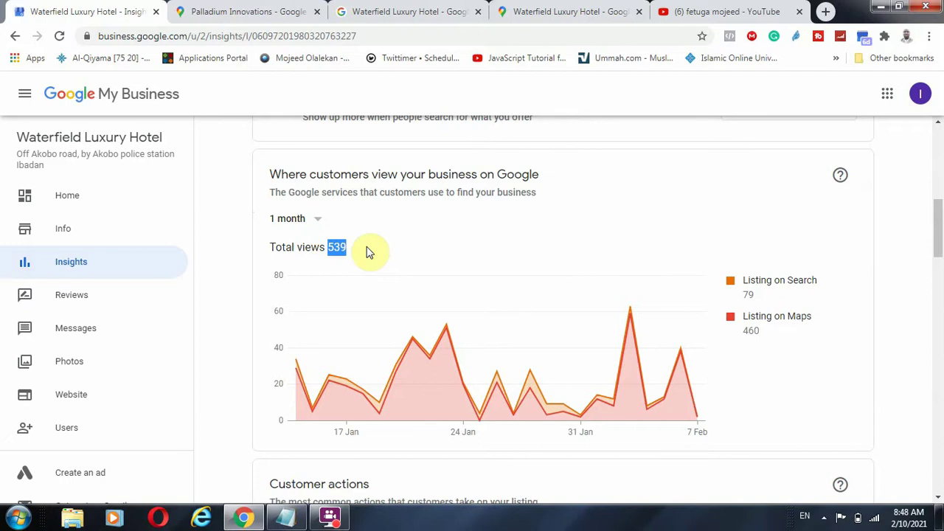
mouse_move(465, 297)
Set the Customer actions chart's period to 1 week and examine the breakdown by action.
scroll(494, 328, "up", 4)
scroll(493, 340, "up", 3)
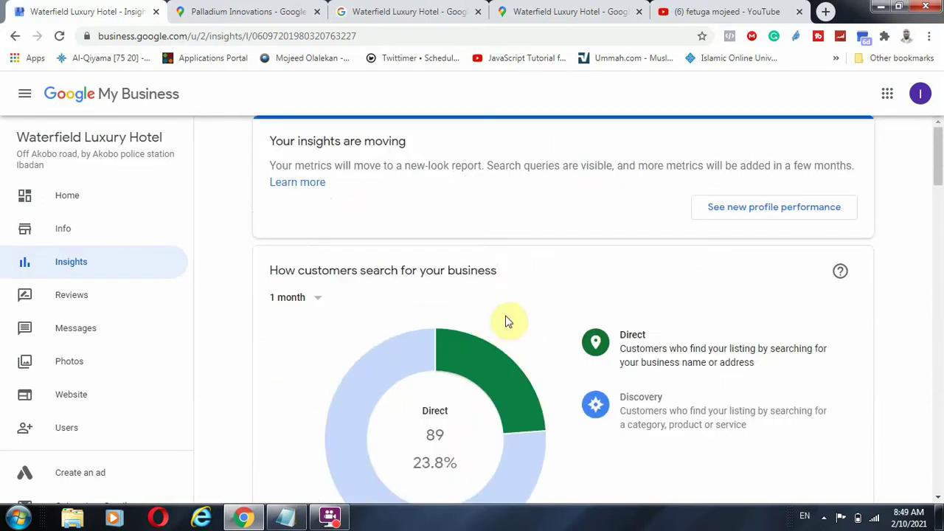
scroll(514, 315, "down", 10)
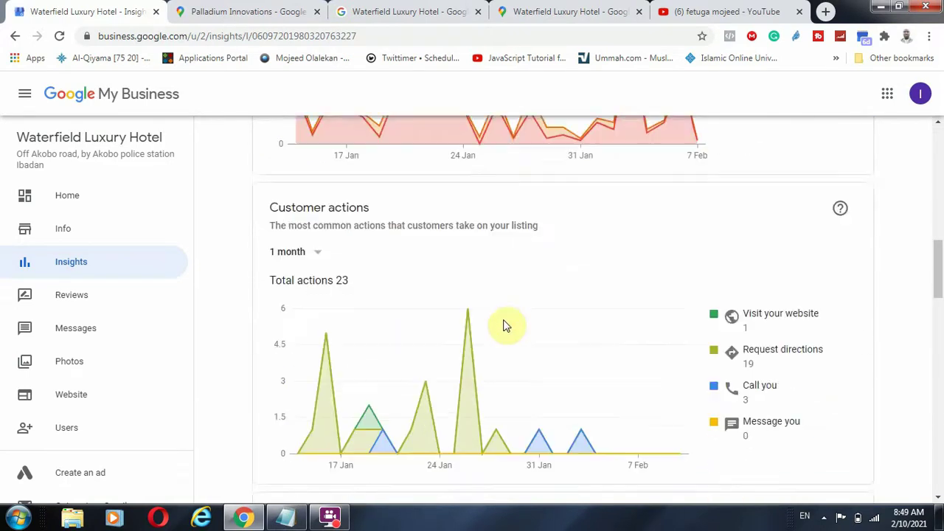
scroll(463, 328, "down", 1)
left_click(316, 183)
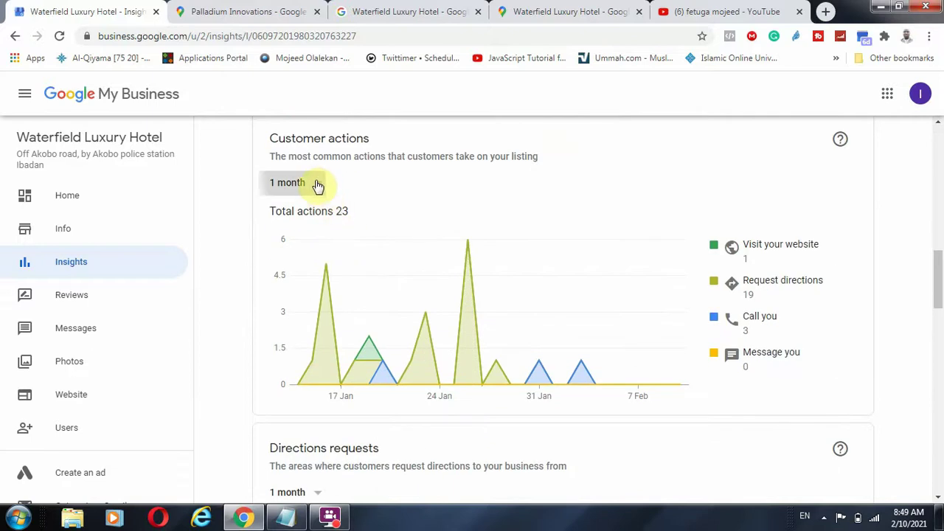
left_click(287, 158)
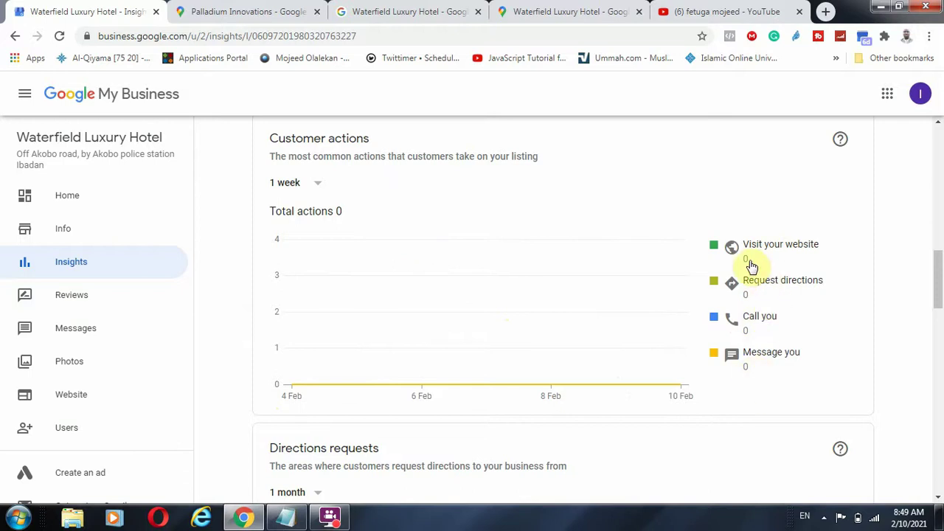
Set the Customer actions chart's period to 1 month, and switch to the hotel's Google search results.
left_click(321, 186)
left_click(304, 209)
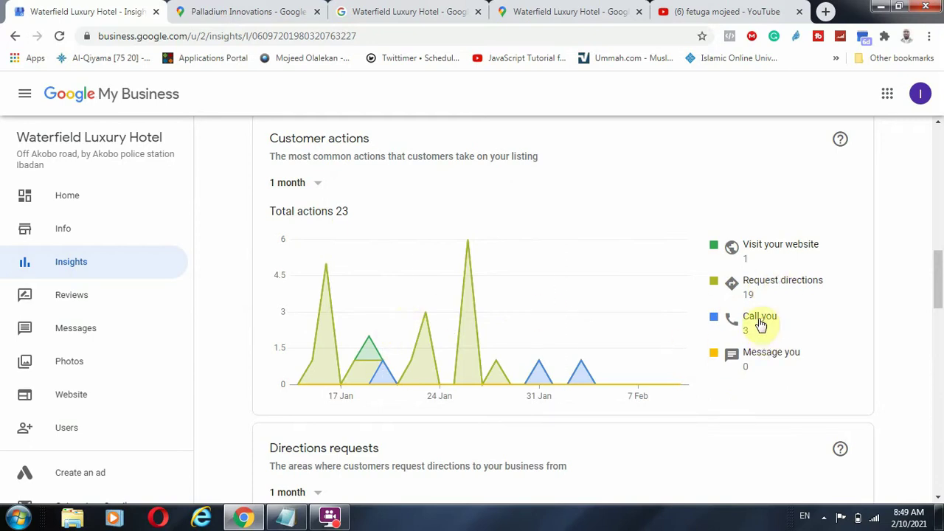
left_click(389, 11)
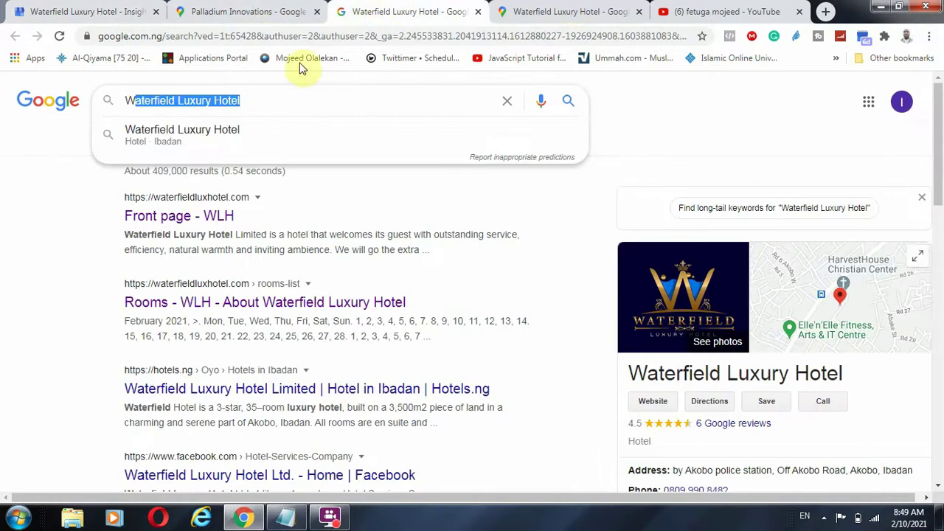
Check the call option on the hotel's Google Maps listing, and compare it with the Customer actions breakdown in Insights.
left_click(569, 9)
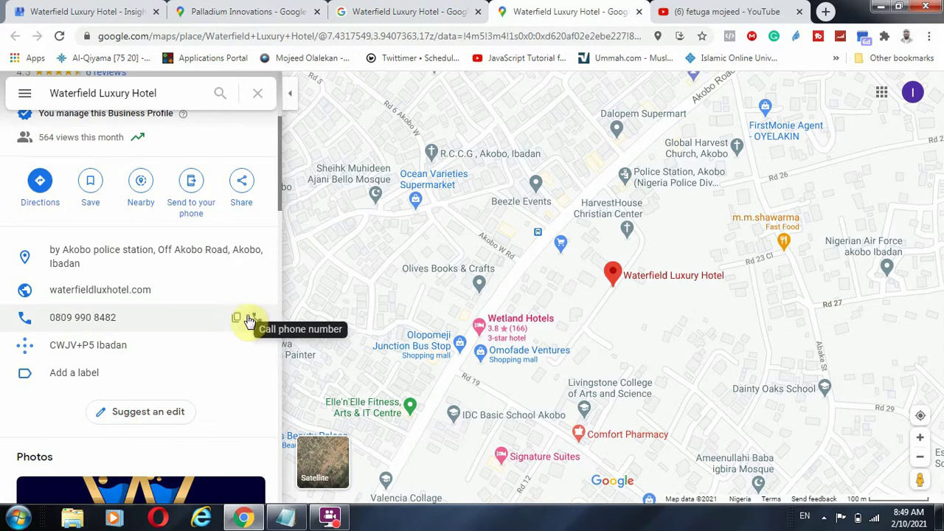
left_click(124, 9)
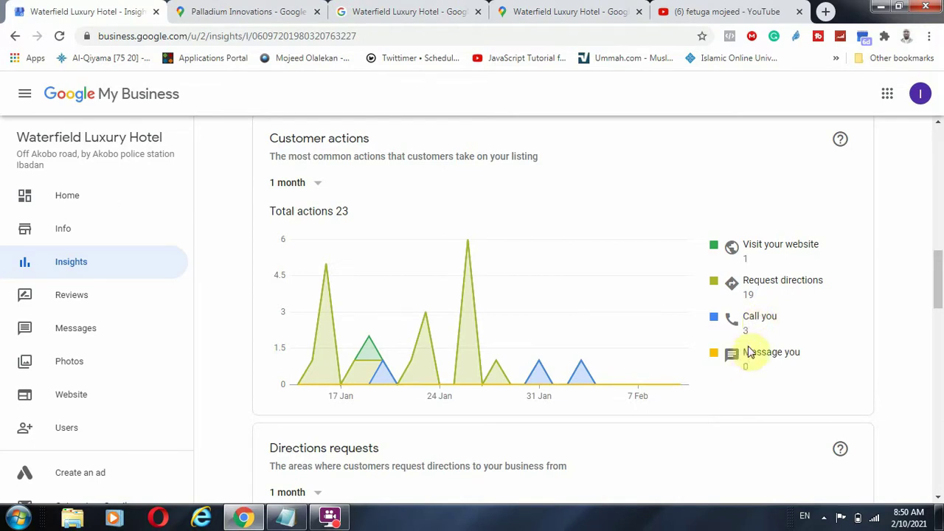
scroll(438, 347, "down", 3)
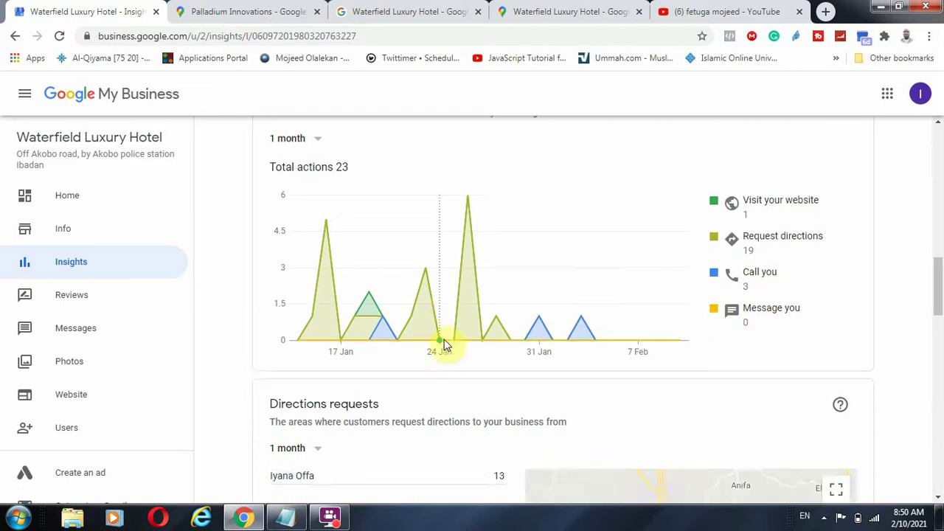
Examine the Directions requests, Phone calls, Photo views and Photo quantity sections of the hotel's Insights.
scroll(478, 329, "down", 3)
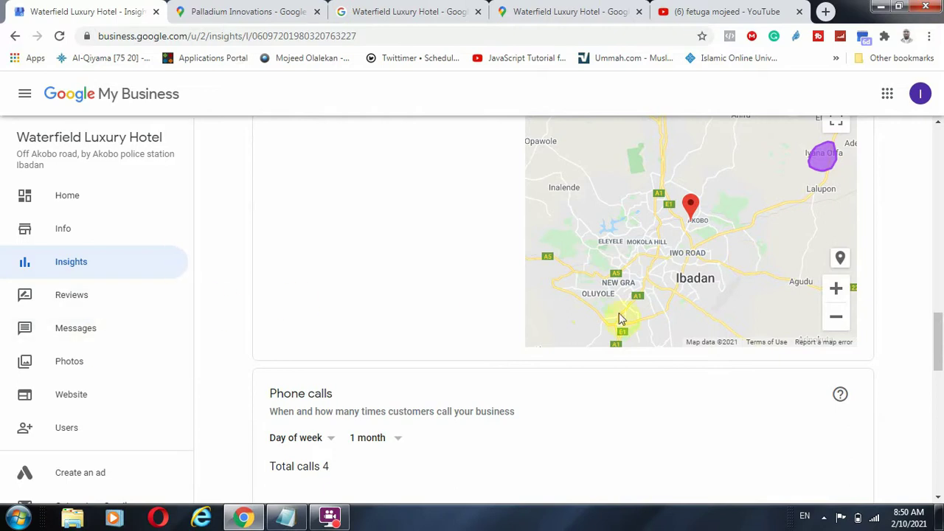
scroll(561, 323, "down", 2)
scroll(480, 442, "down", 4)
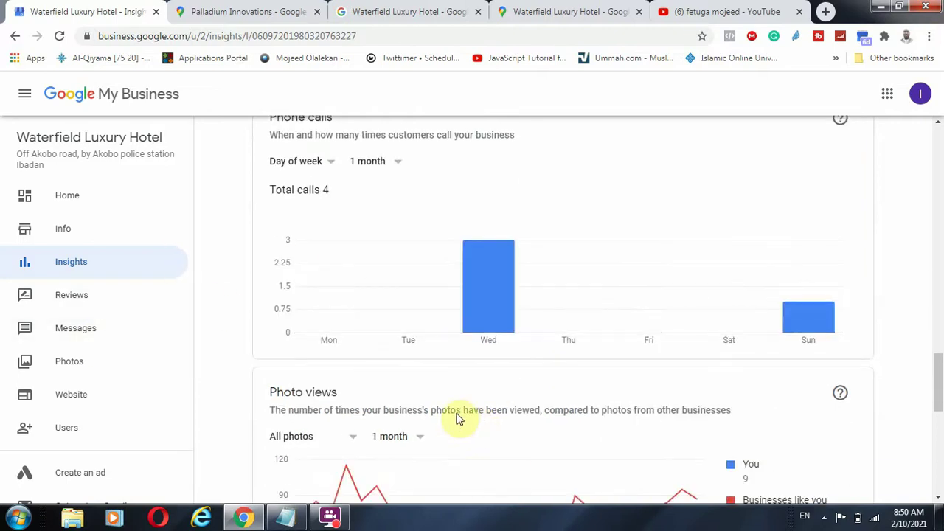
scroll(391, 339, "up", 2)
scroll(354, 310, "down", 4)
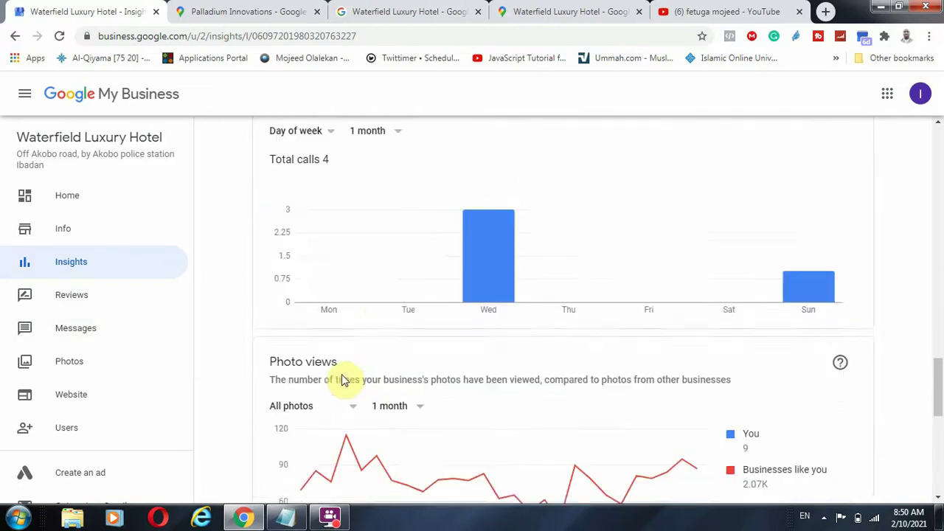
scroll(354, 384, "down", 7)
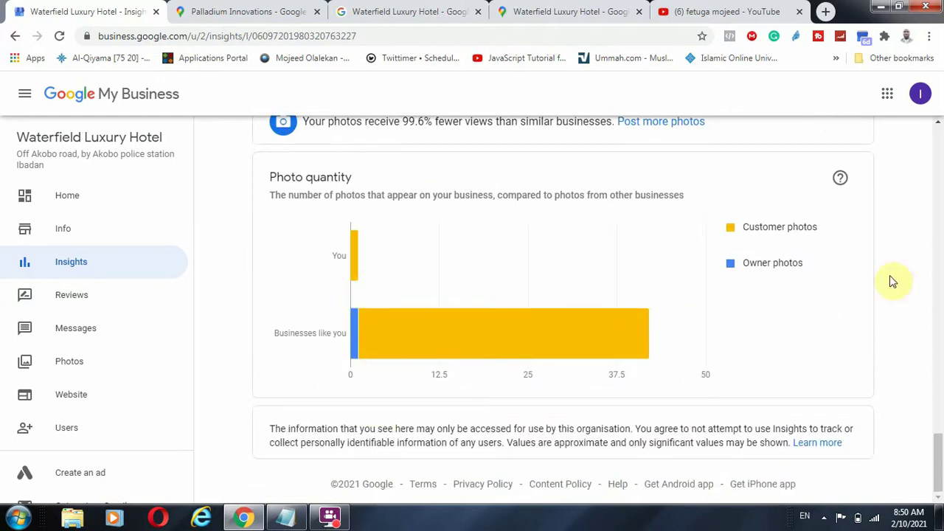
Open the hotel's Reviews page and look through the customer reviews and their reply options.
left_click(74, 296)
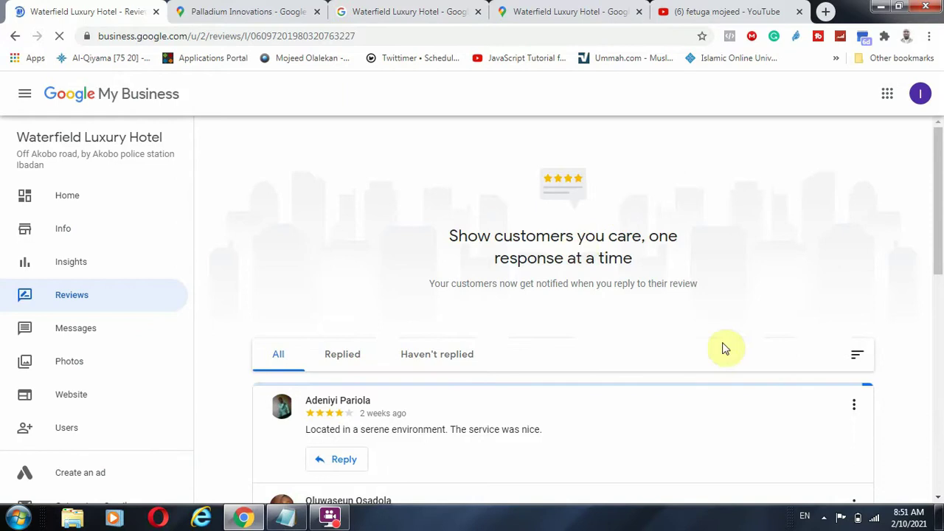
scroll(722, 347, "down", 3)
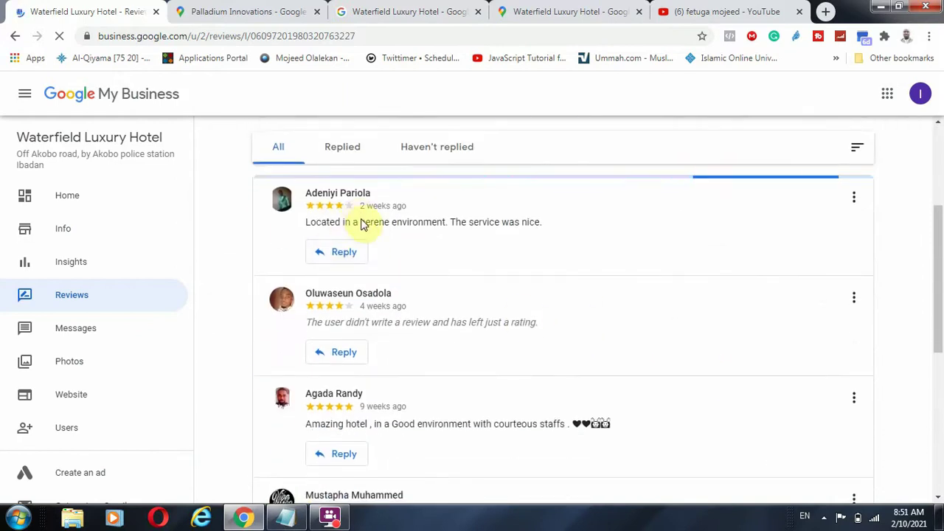
scroll(364, 236, "up", 3)
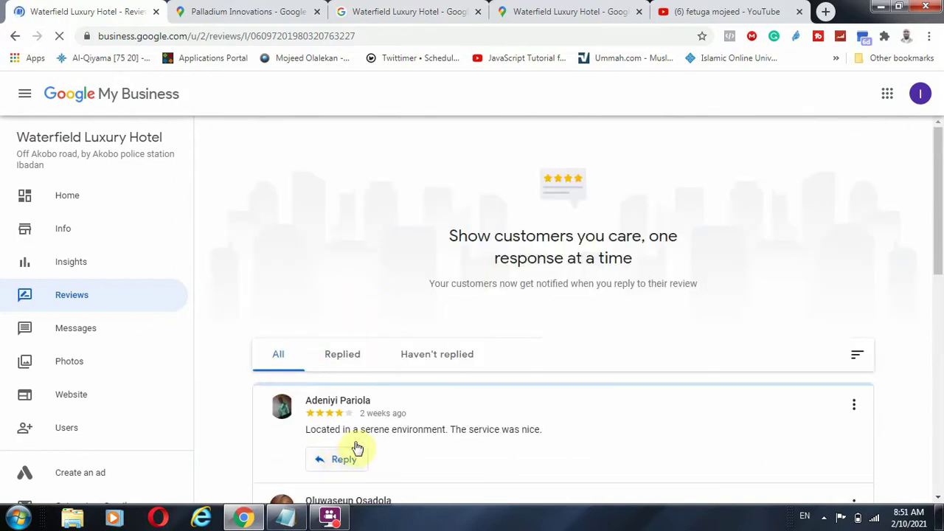
Open the hotel's Messages page, read the Google My Business message, and view the messaging settings.
left_click(81, 326)
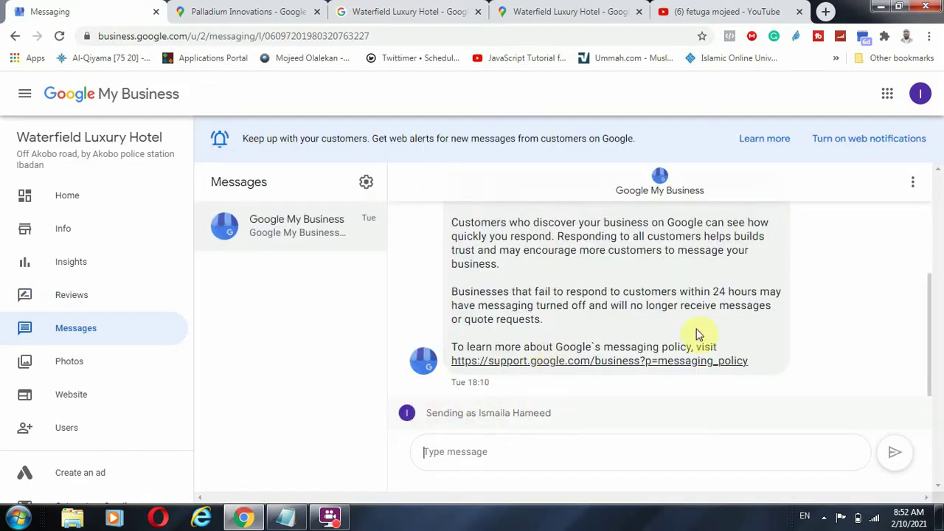
scroll(697, 333, "up", 3)
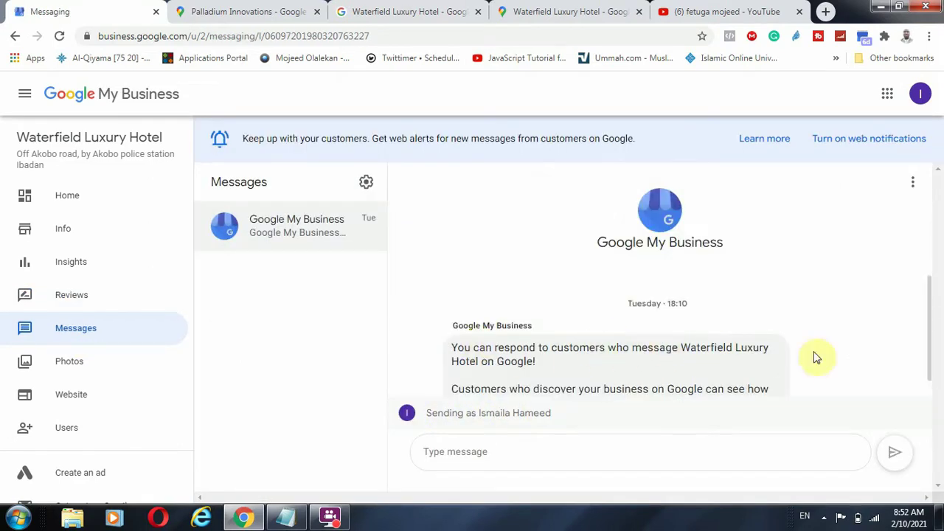
scroll(813, 356, "down", 2)
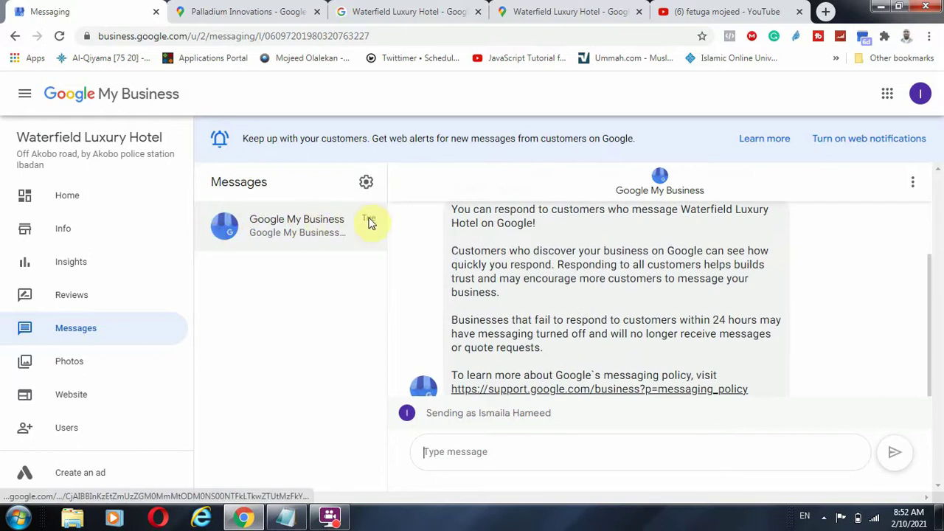
left_click(366, 184)
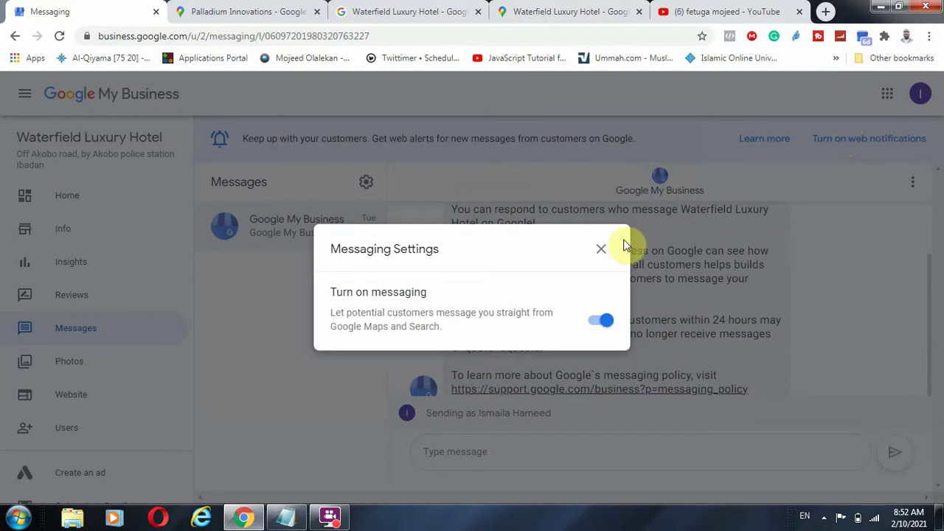
left_click(601, 248)
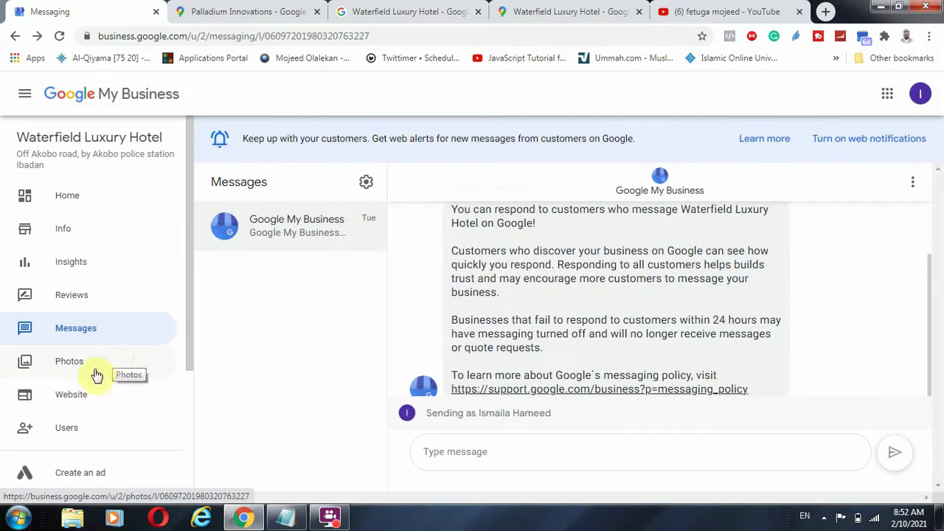
Open the hotel's Photos page and look over the logo, cover and video options and the uploaded photo.
left_click(69, 361)
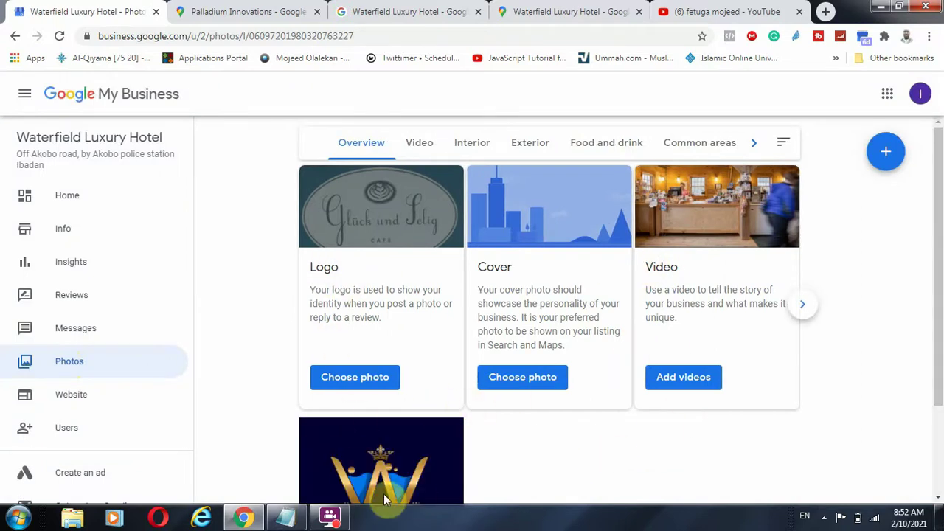
scroll(77, 392, "down", 2)
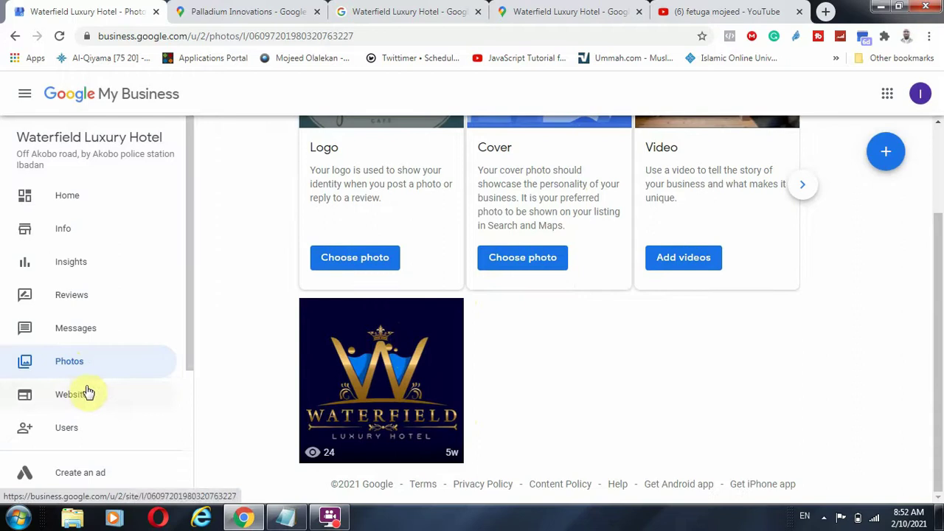
scroll(544, 340, "up", 2)
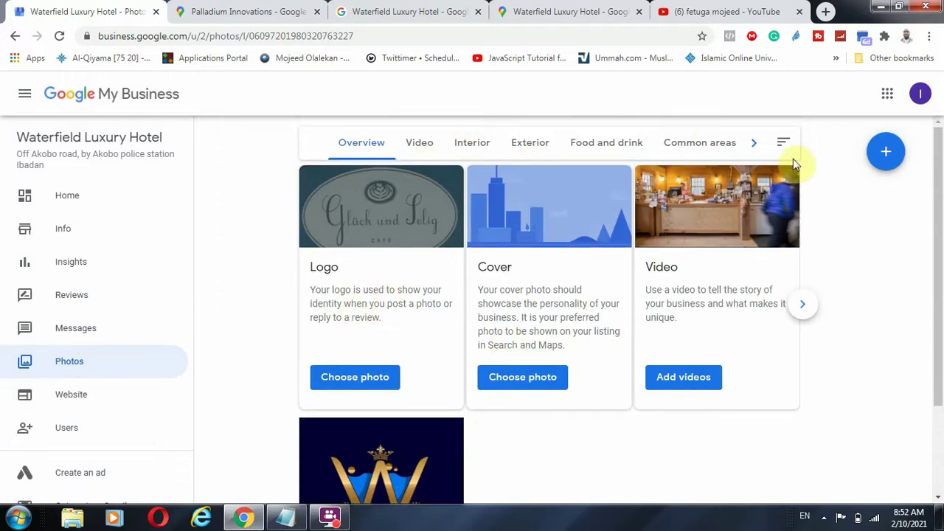
Compare the Palladium Innovations Maps listing with the hotel's Google search results, and return to the hotel's Photos page.
left_click(251, 12)
scroll(293, 348, "up", 1)
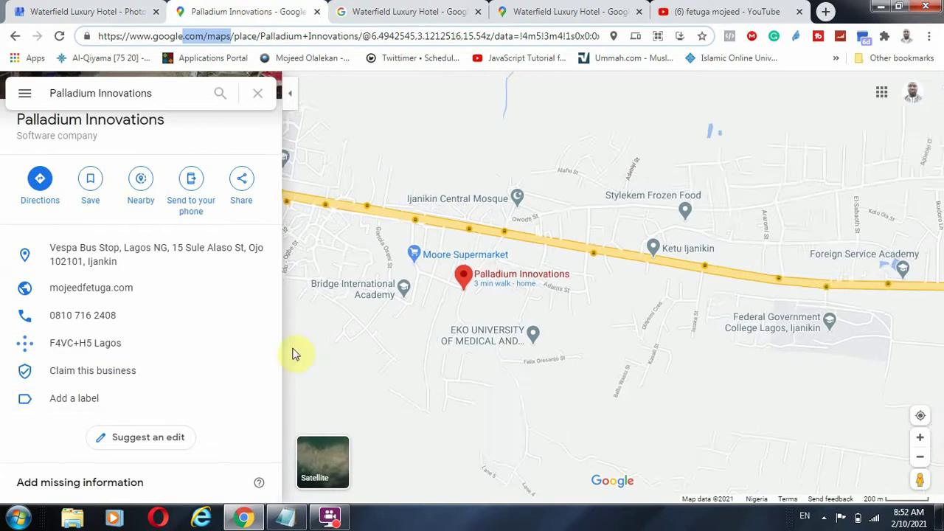
scroll(431, 312, "down", 1)
left_click(413, 12)
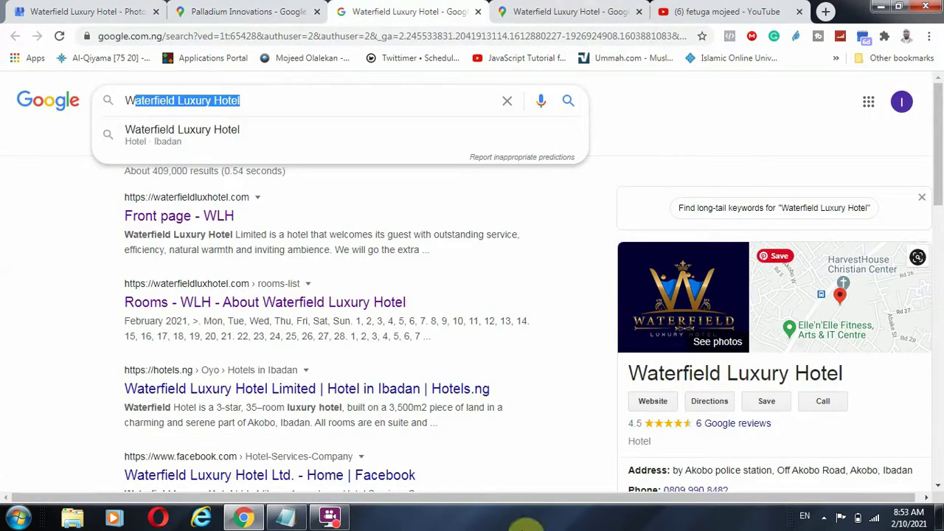
left_click(71, 11)
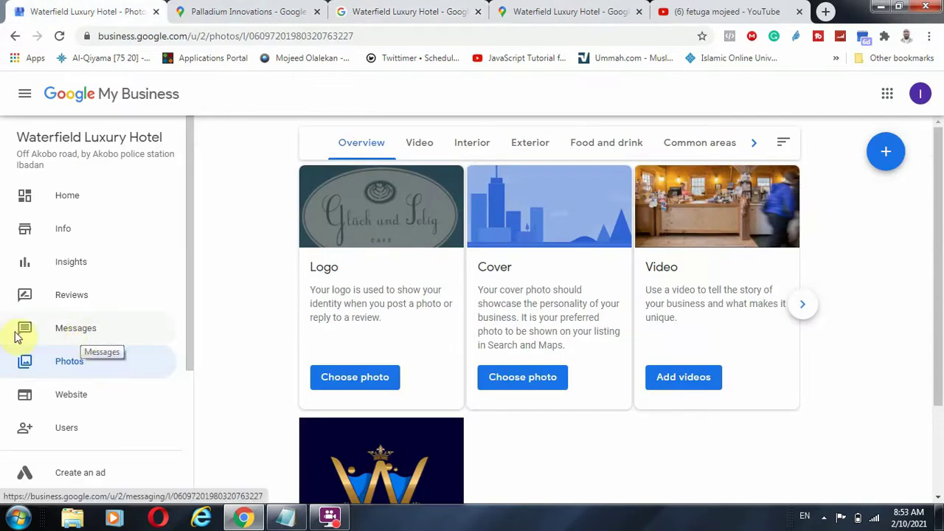
Open the hotel's Website page and view the site address setting, leaving it without changes.
left_click(70, 395)
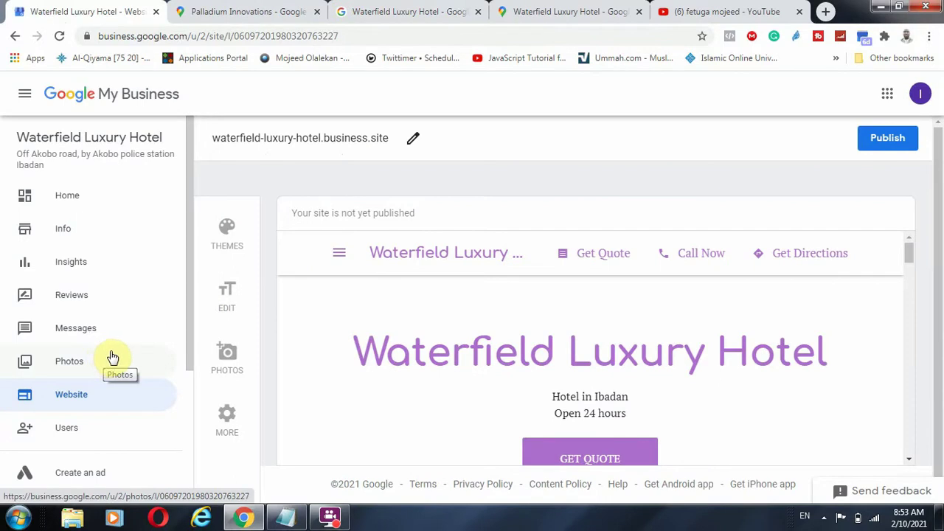
left_click(413, 139)
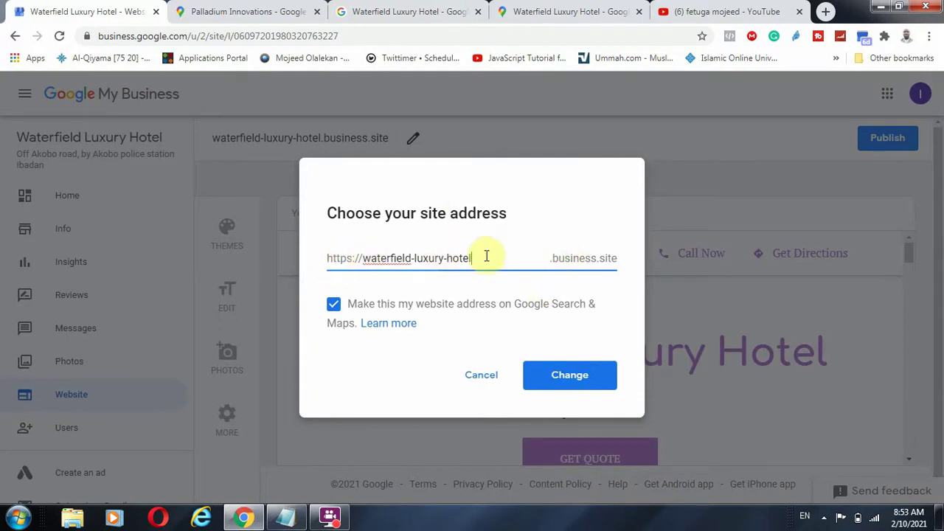
left_click_drag(487, 257, 297, 256)
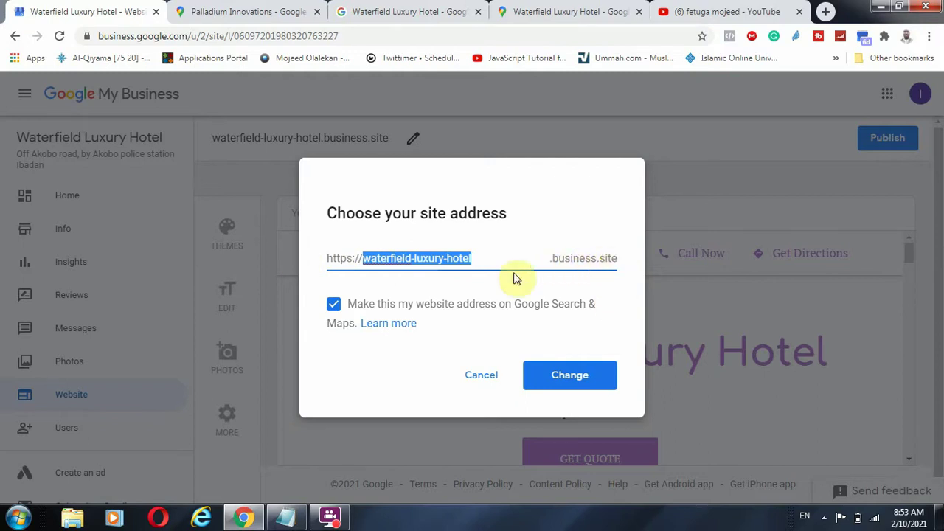
left_click(479, 259)
left_click(481, 376)
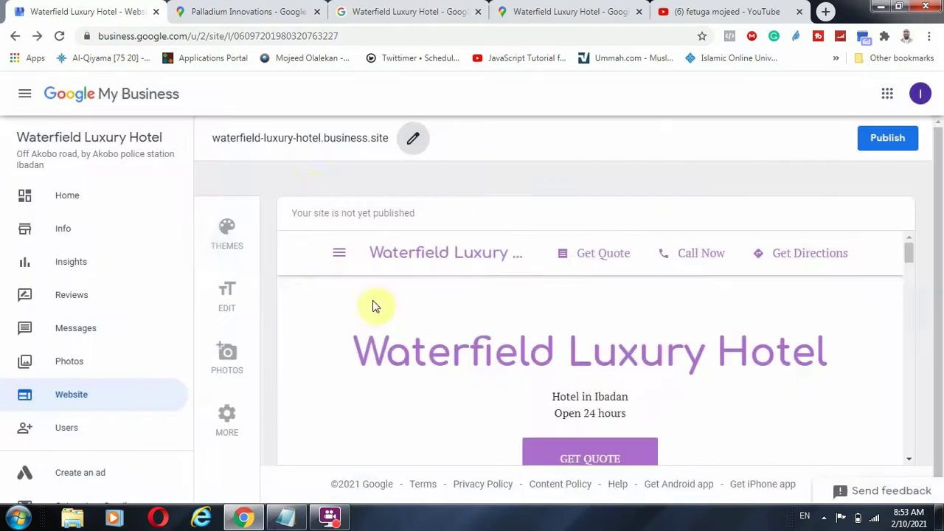
Highlight the website's publication status, and check the website link on the hotel's Google Maps listing for comparison.
left_click_drag(476, 221, 333, 230)
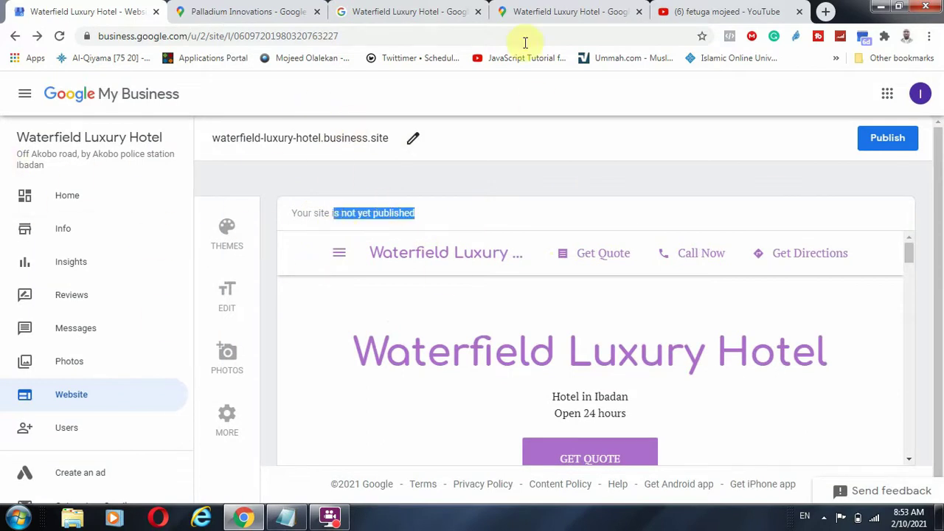
left_click(565, 10)
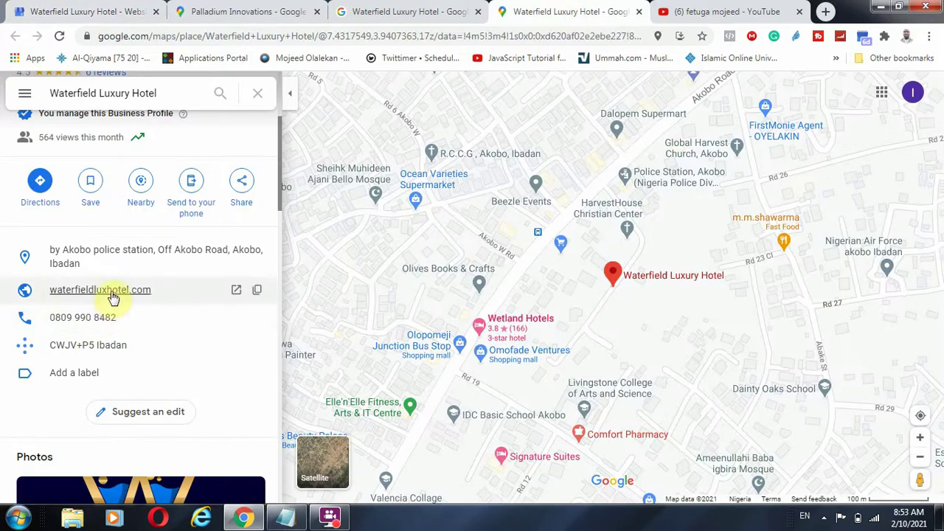
left_click(101, 11)
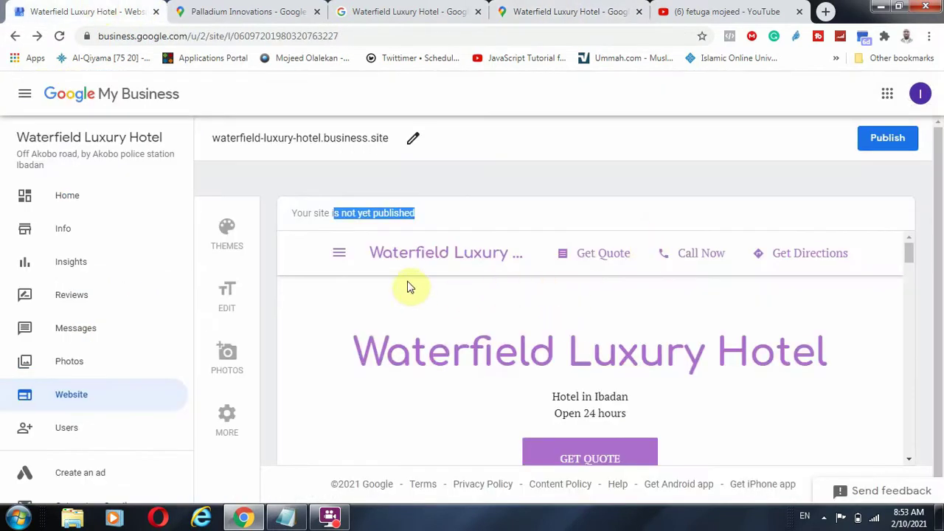
left_click(590, 6)
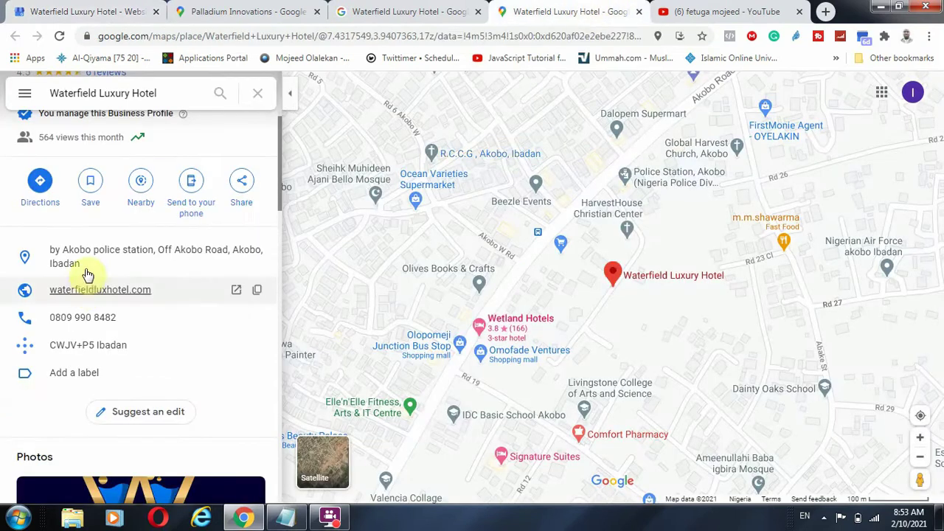
Return to the website builder and look through the hotel's site preview, including the header photo.
left_click(108, 7)
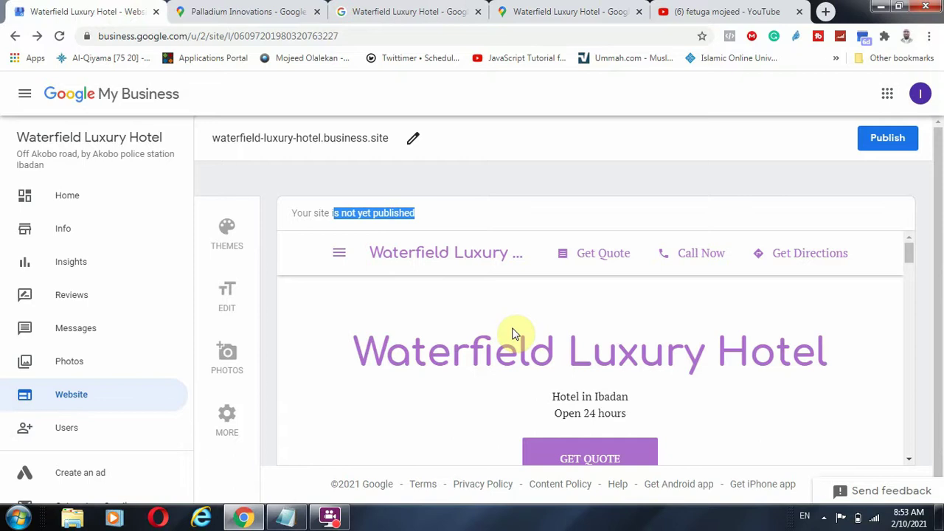
scroll(491, 384, "down", 3)
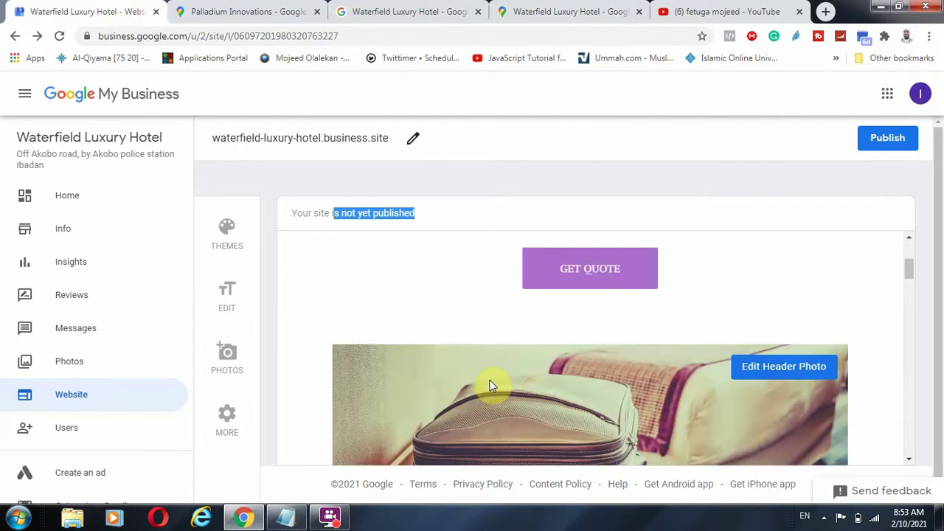
scroll(490, 394, "up", 3)
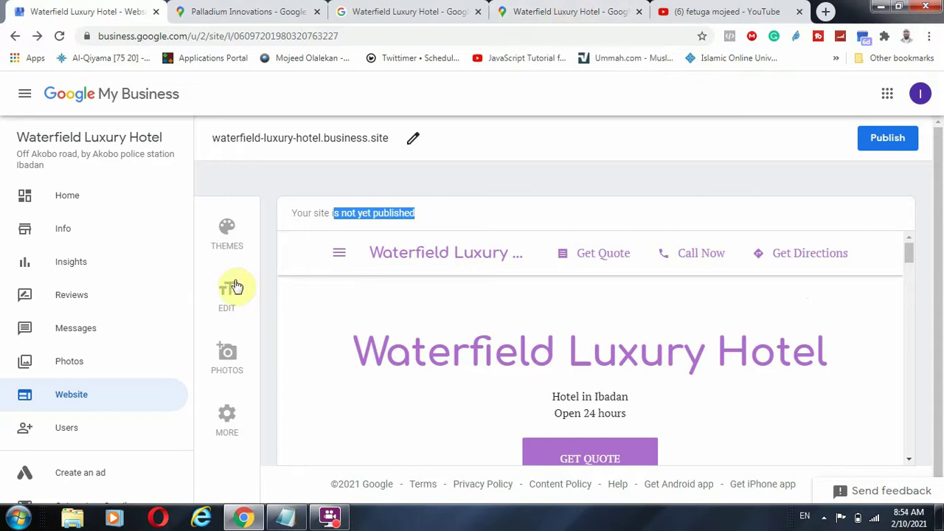
Try the Azure and Dorado themes on the hotel's site preview, and discard the theme changes while switching to text editing.
left_click(228, 229)
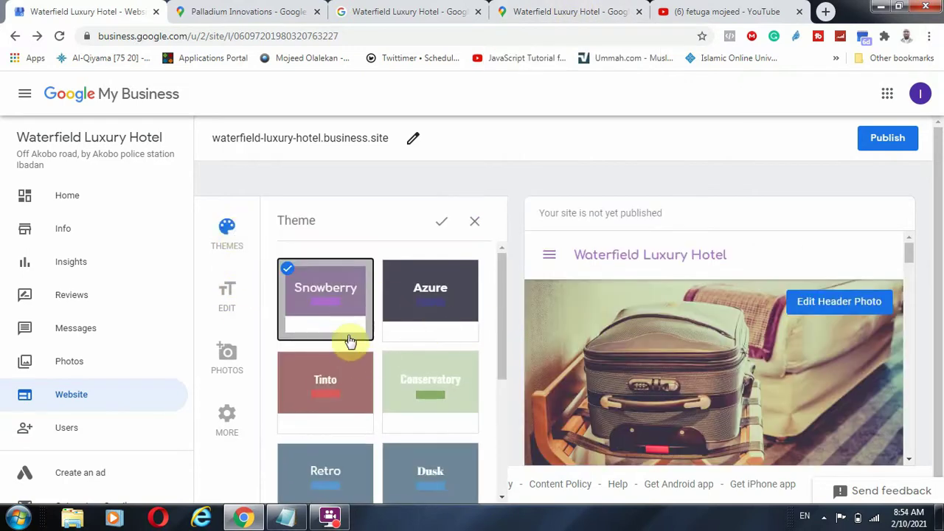
left_click(408, 296)
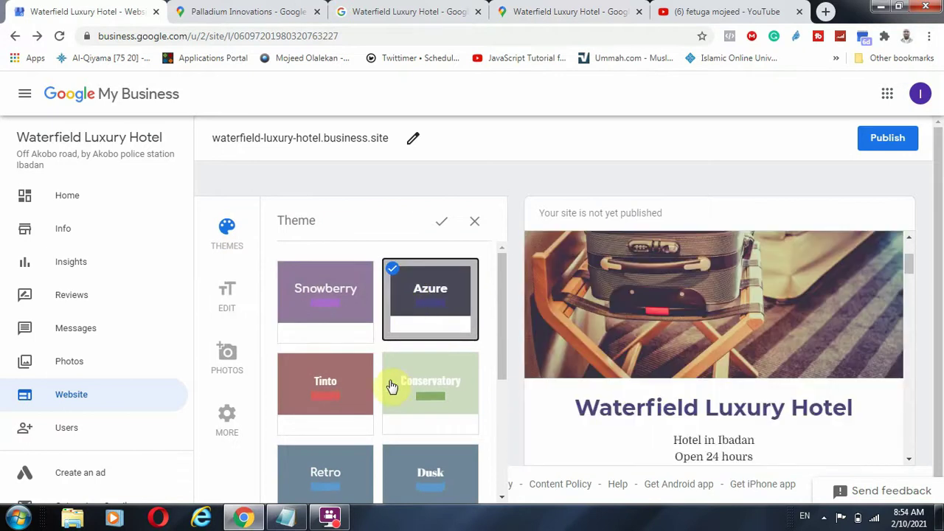
left_click(354, 416)
scroll(312, 442, "down", 3)
left_click(320, 364)
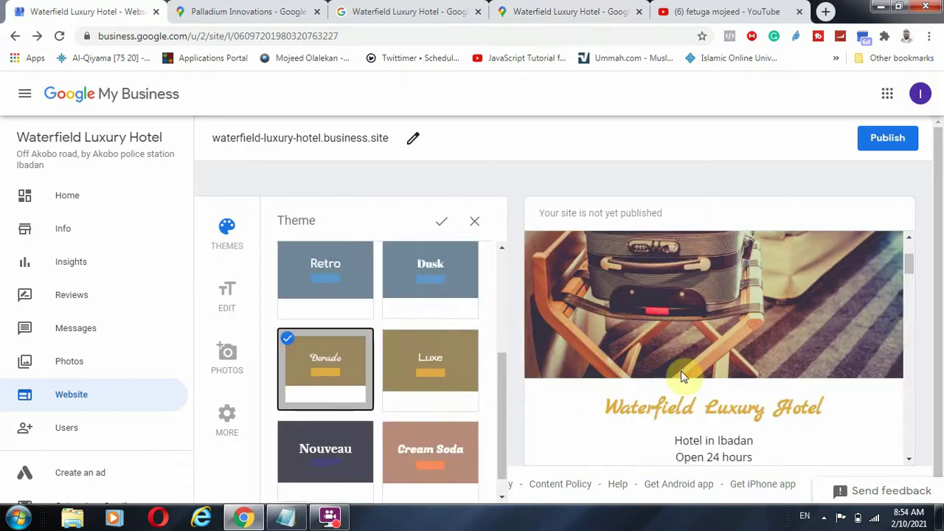
left_click(226, 294)
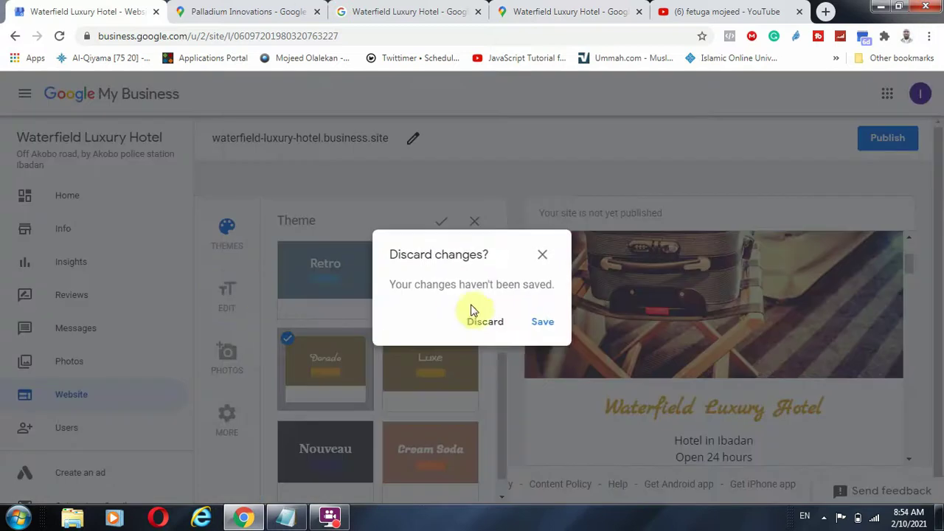
left_click(485, 323)
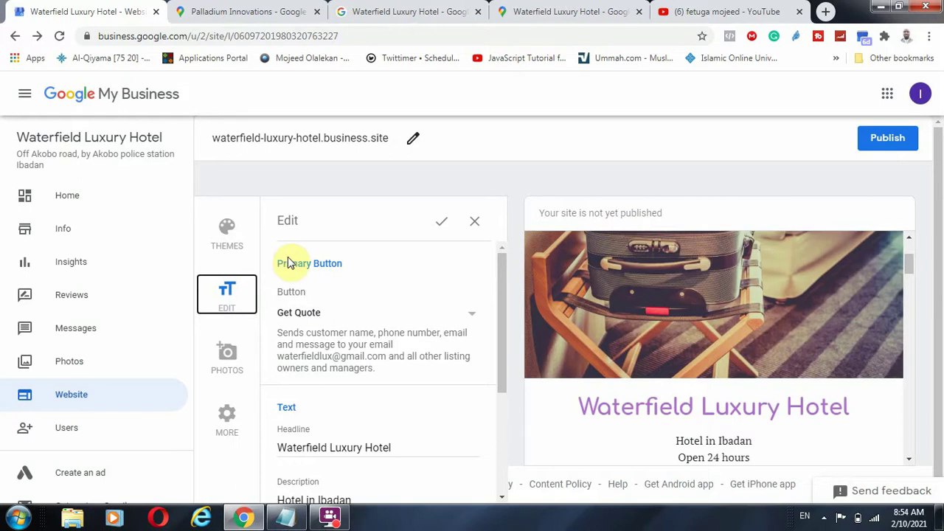
Review the website's editable text fields, from the primary button to the summary body, alongside the site preview.
scroll(769, 449, "down", 3)
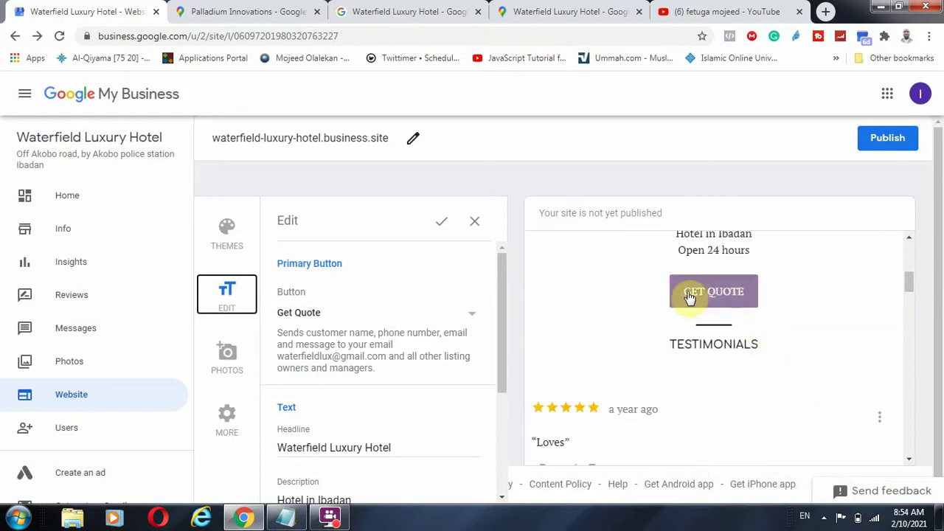
scroll(328, 354, "down", 3)
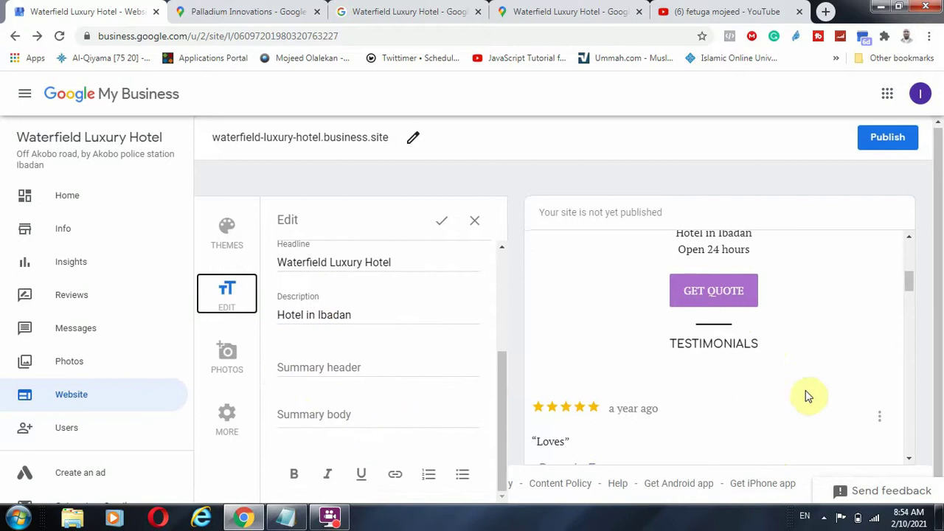
scroll(737, 368, "up", 5)
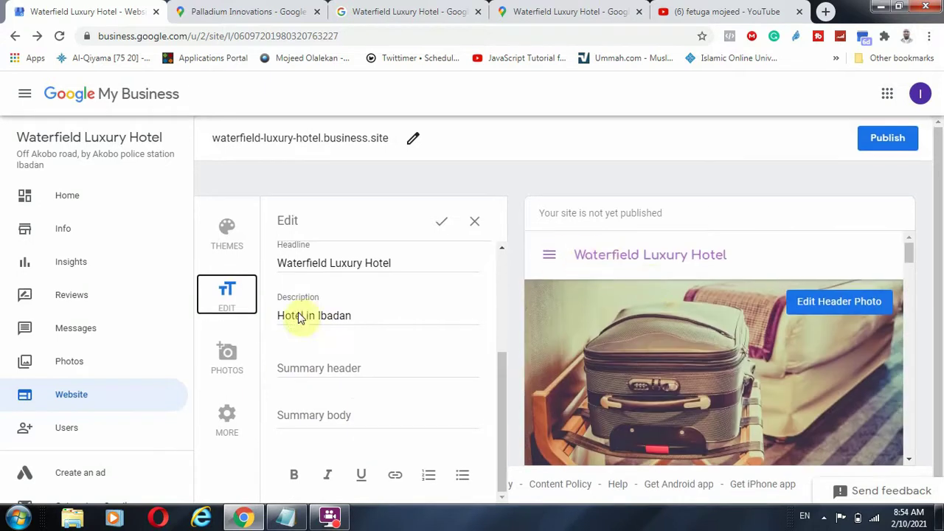
scroll(648, 422, "down", 3)
Open the gallery image upload for the website and cancel it without choosing a photo.
left_click(227, 356)
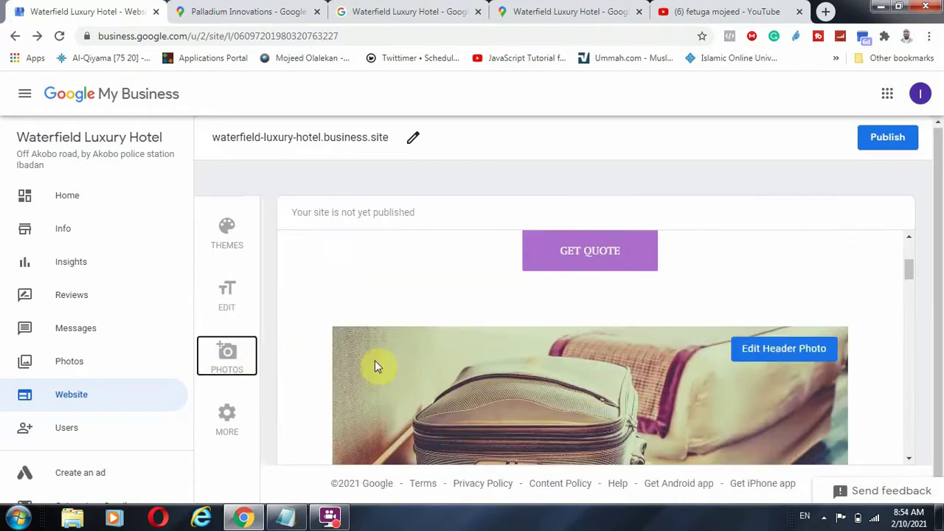
left_click(579, 387)
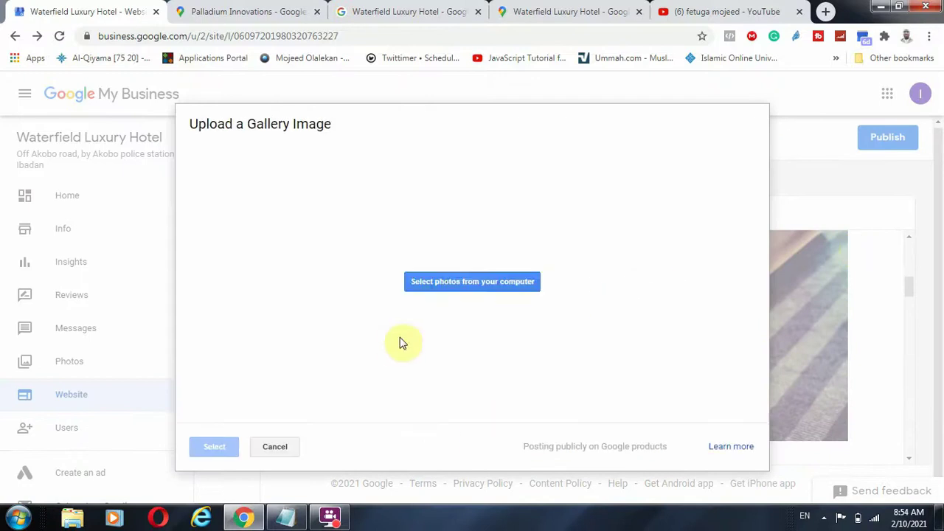
left_click(273, 448)
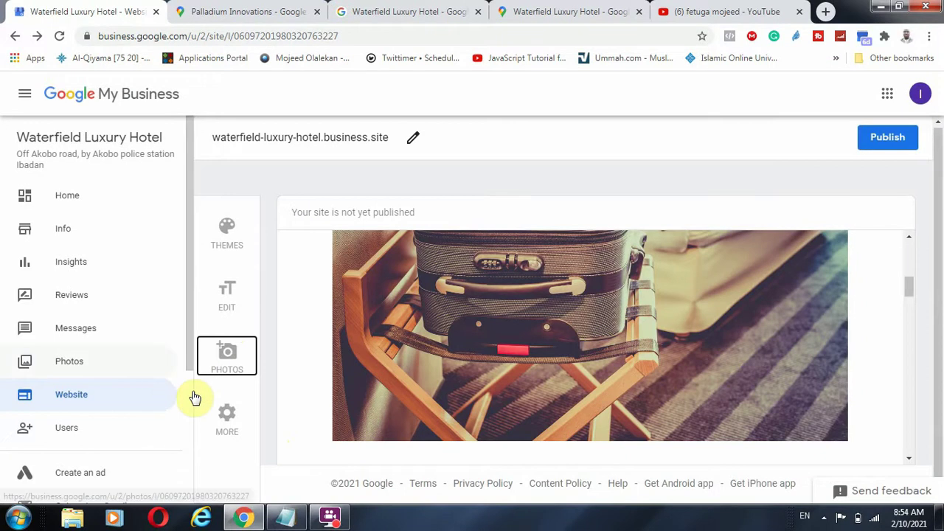
View the website's additional publishing and site language settings, and close them without changes.
left_click(227, 414)
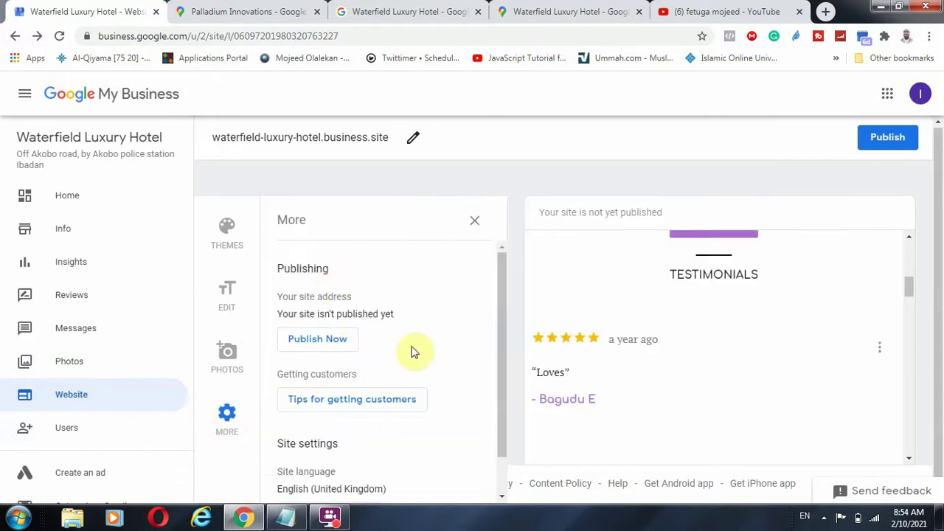
scroll(413, 354, "down", 2)
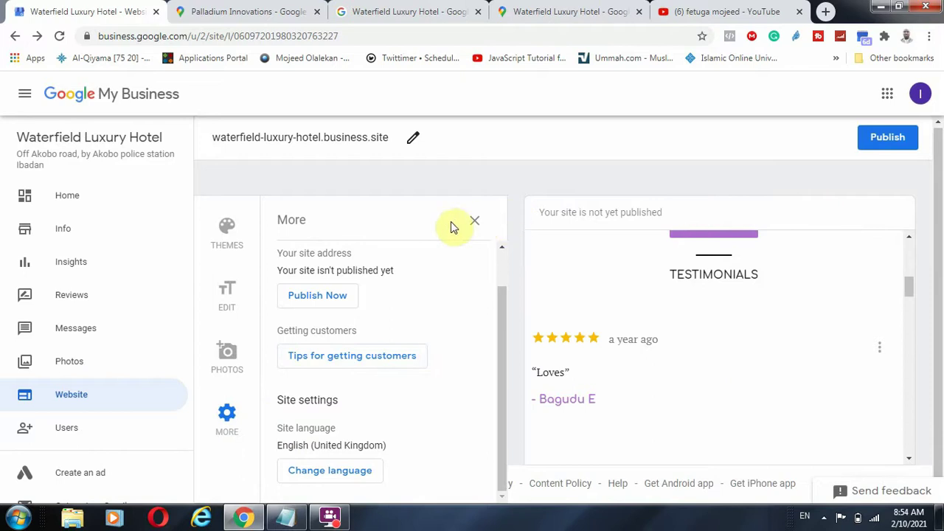
left_click(475, 224)
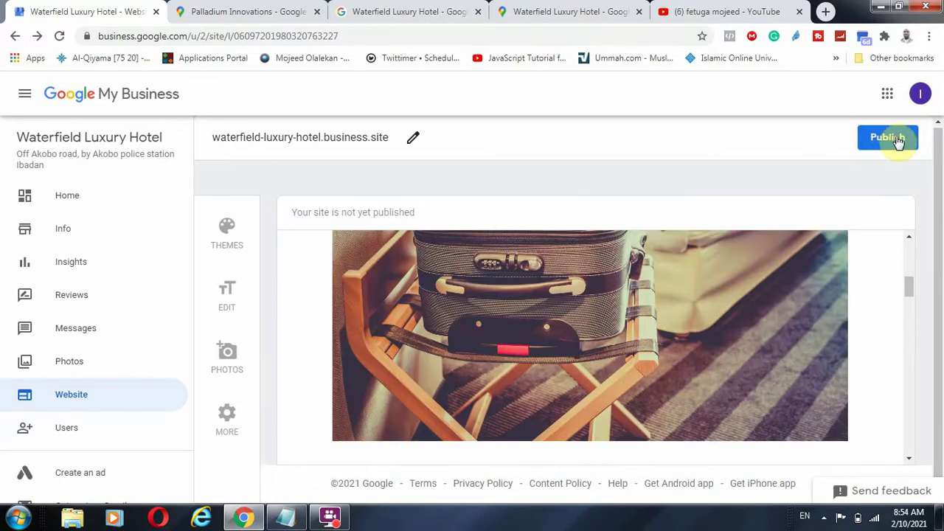
Open the hotel listing's user management and start adding a new user with the Manager role.
scroll(81, 356, "down", 3)
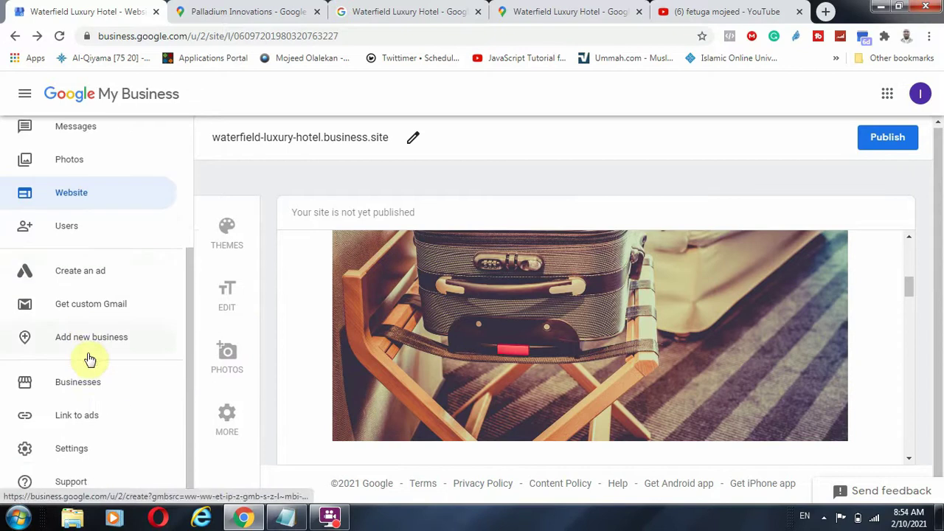
scroll(111, 308, "up", 1)
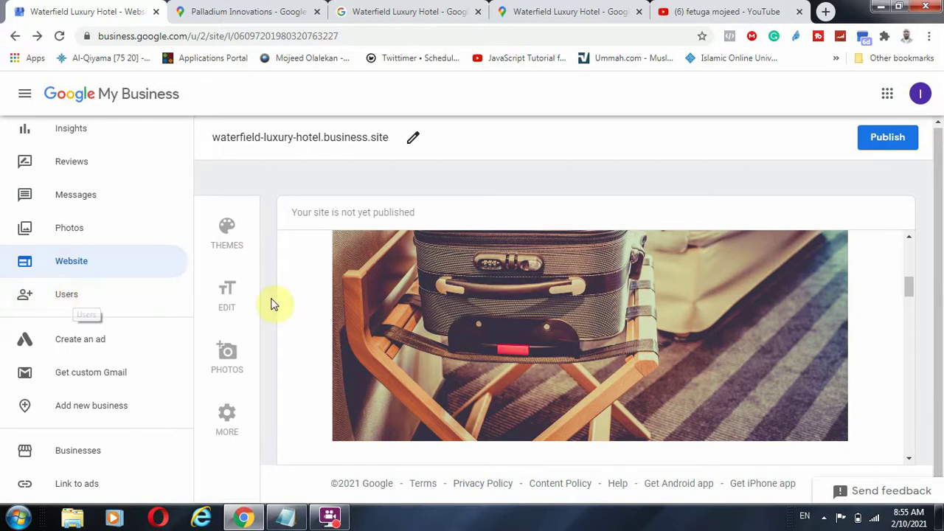
left_click(68, 294)
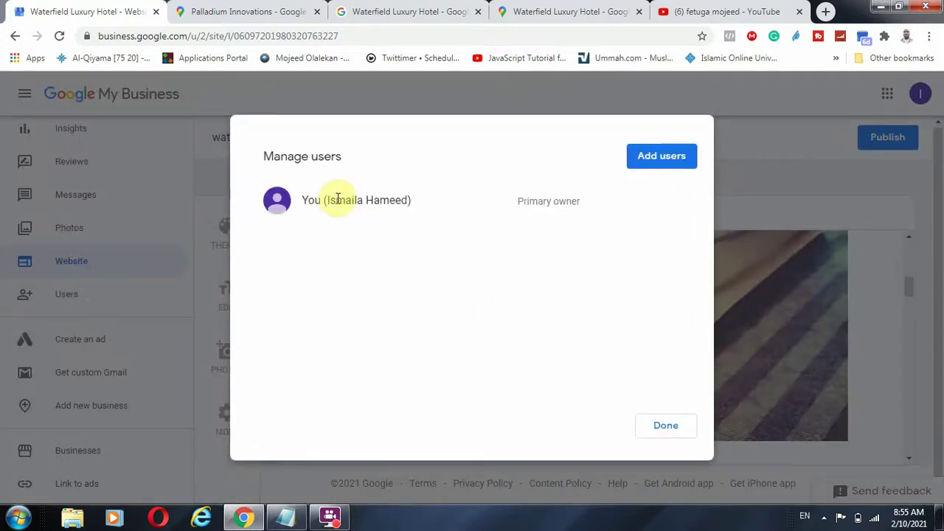
left_click(664, 156)
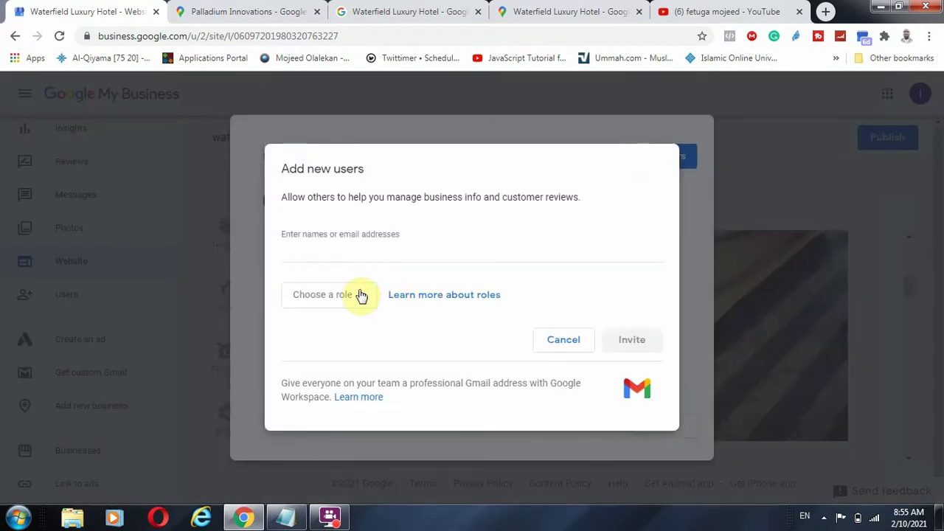
left_click(359, 296)
left_click(333, 346)
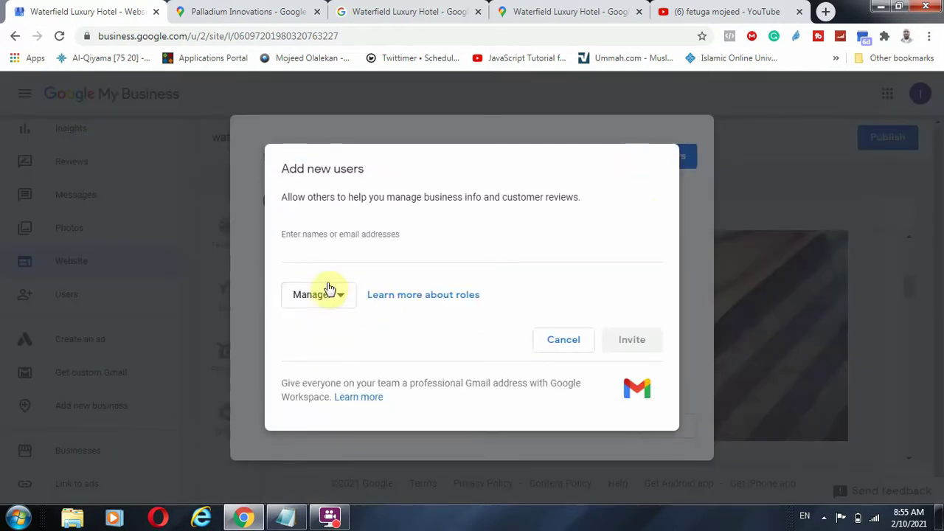
Try entering a name for the new user, clear it, and cancel the invitation, closing user management.
left_click(351, 296)
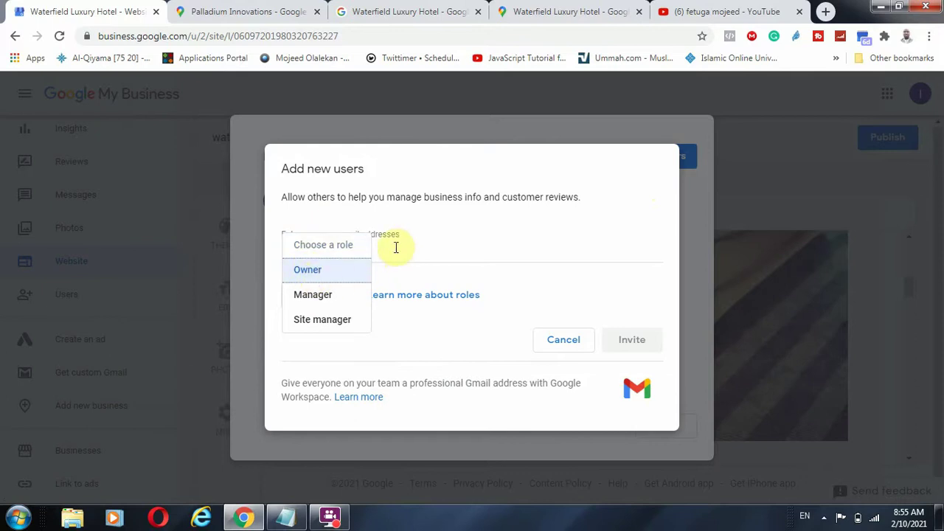
left_click(369, 253)
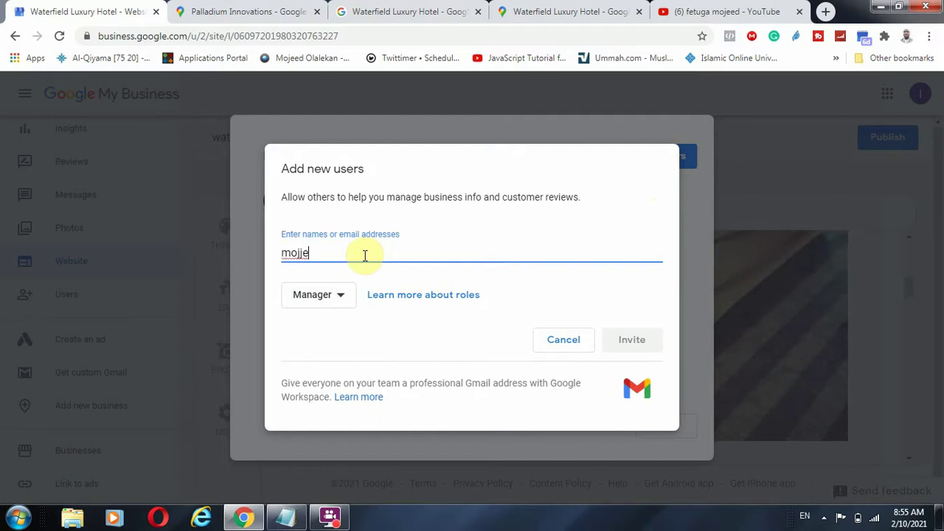
left_click_drag(364, 255, 278, 262)
key("BackSpace")
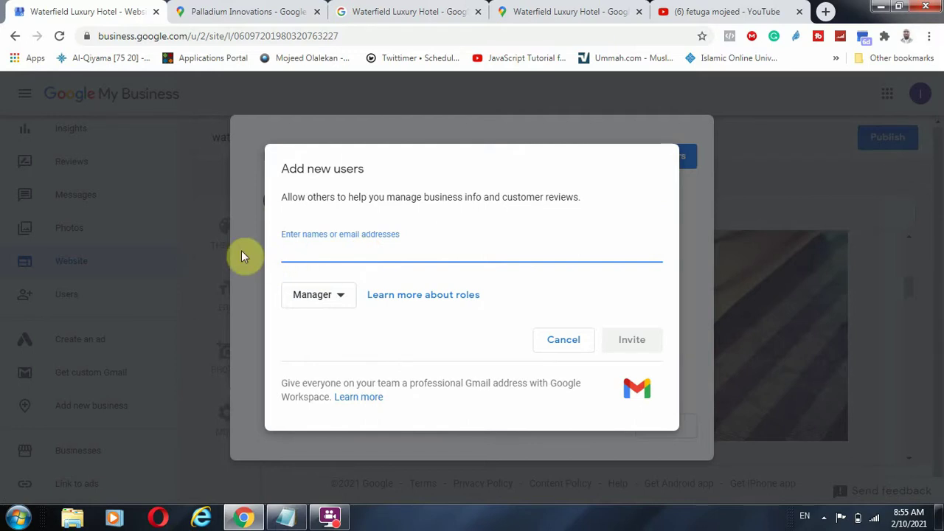
left_click(572, 342)
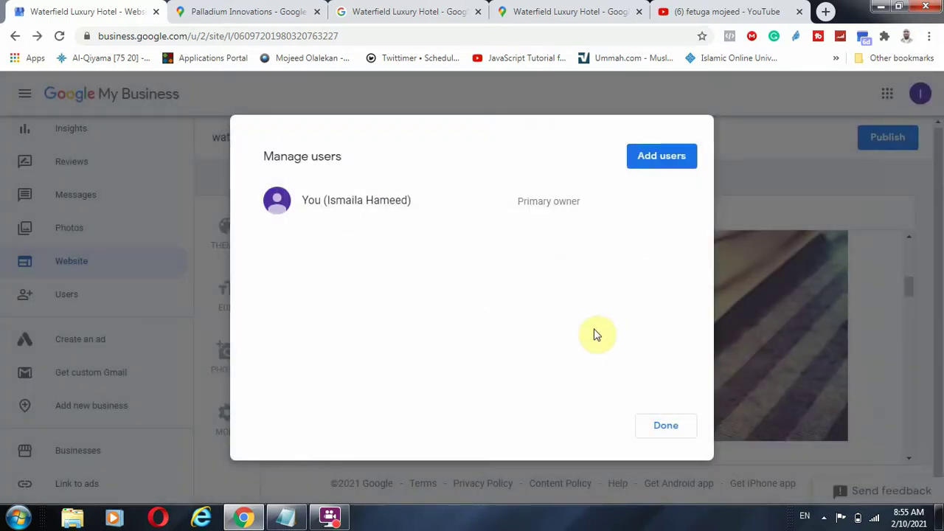
left_click(662, 424)
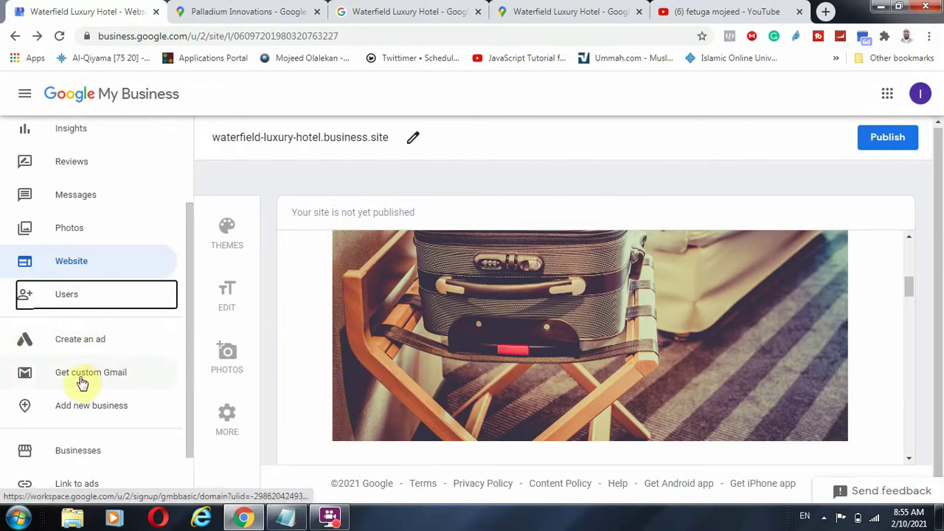
View the page for adding a new business, and return to the hotel's website builder.
scroll(267, 367, "down", 1)
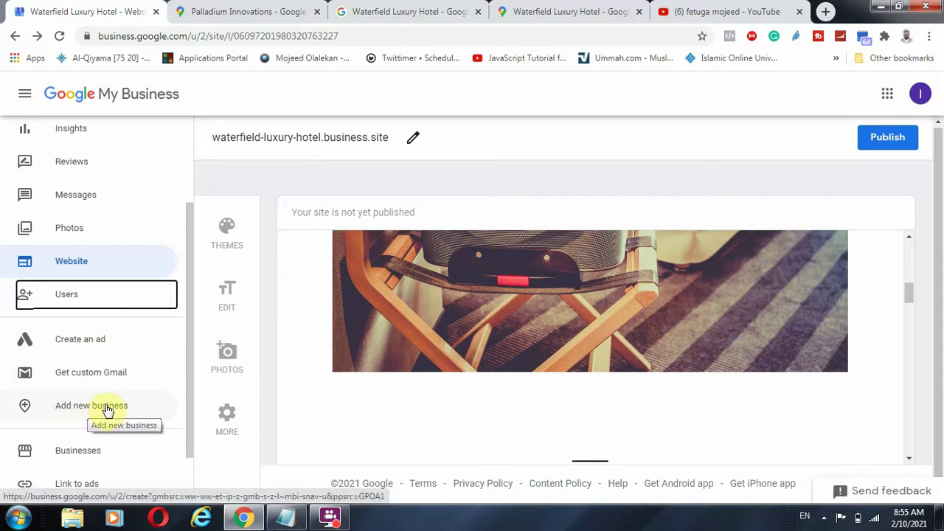
left_click(82, 415)
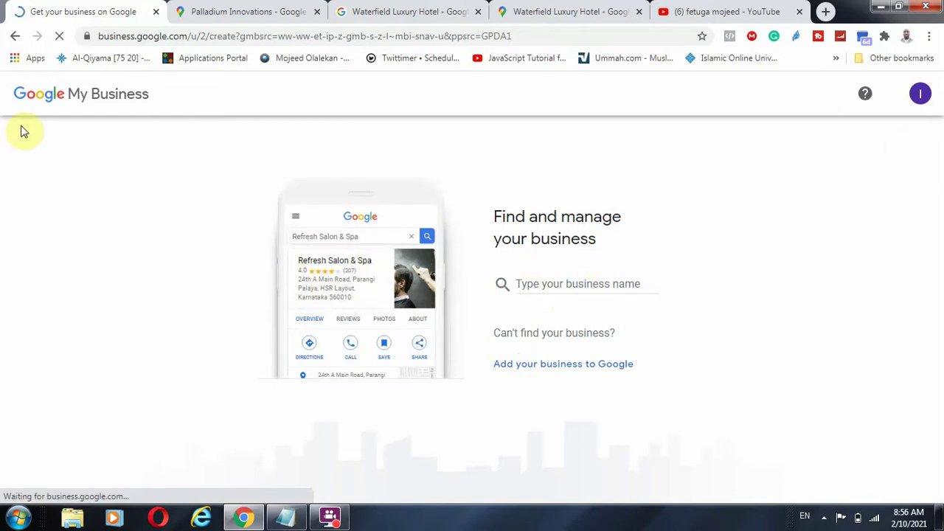
left_click(15, 37)
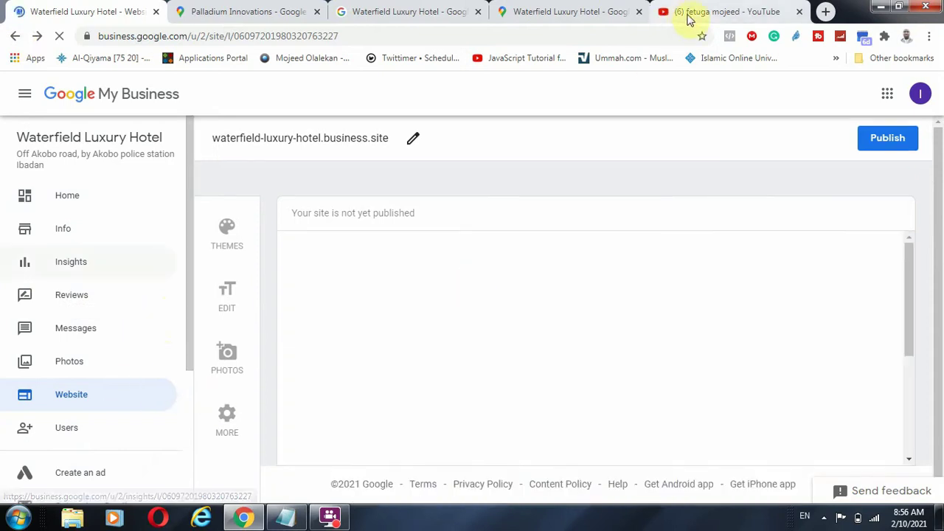
Switch to the creator's YouTube channel and look through its uploaded tutorial videos.
left_click(687, 13)
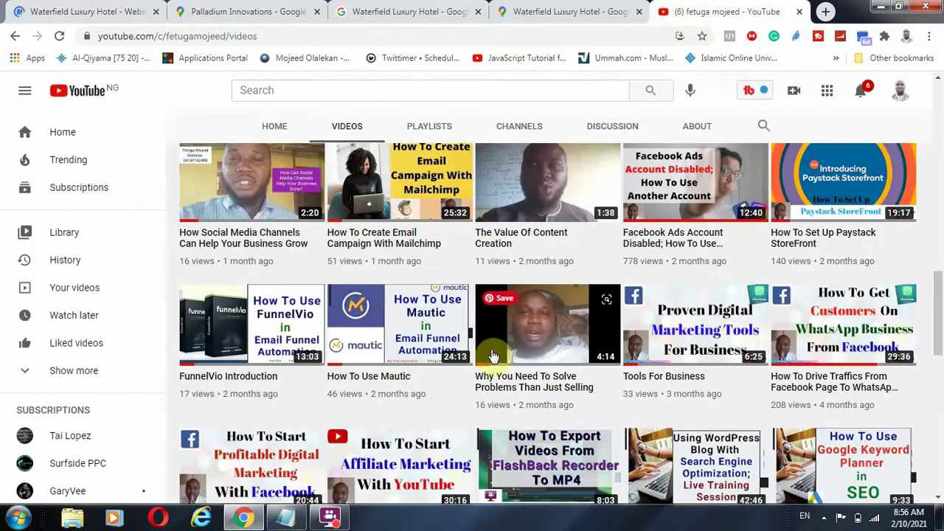
scroll(494, 376, "down", 4)
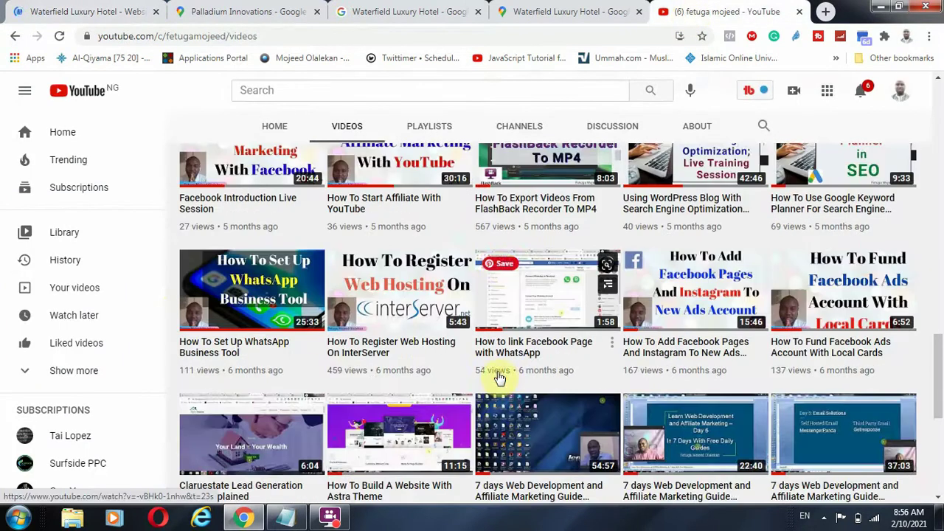
scroll(498, 377, "down", 1)
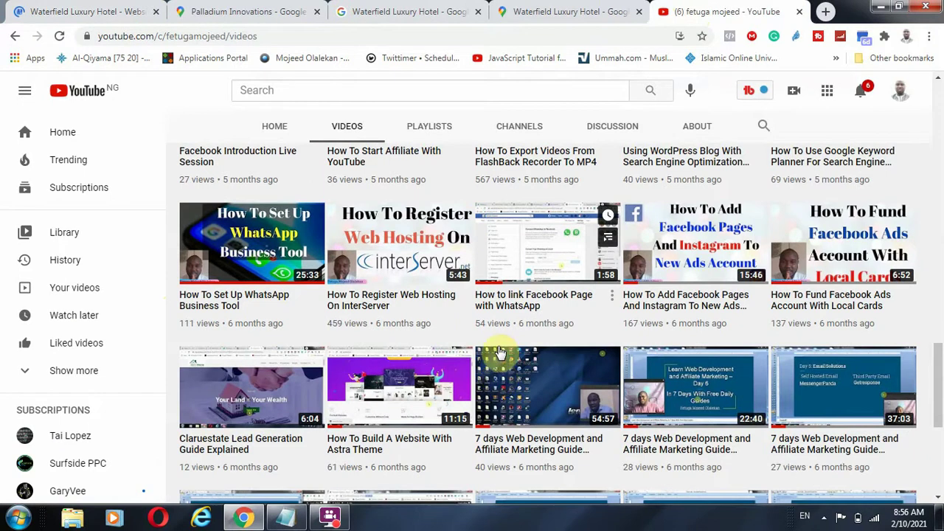
scroll(494, 361, "down", 6)
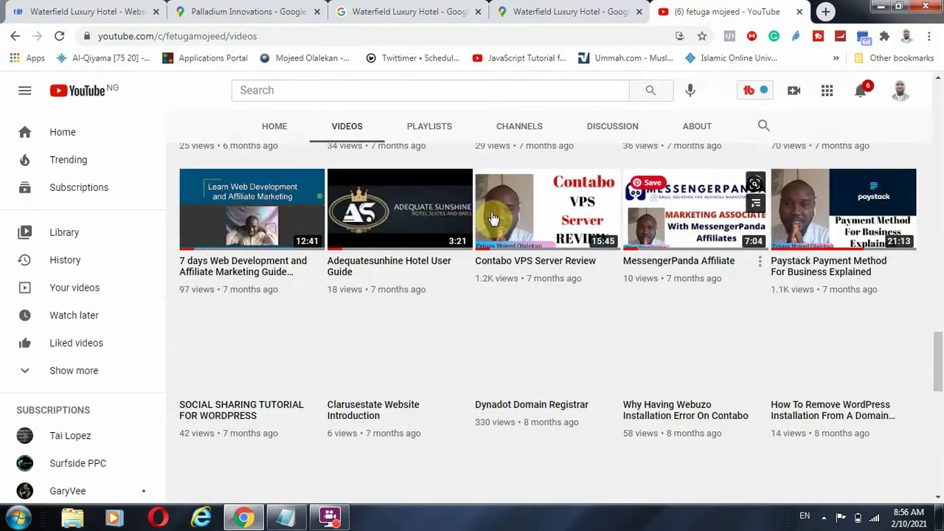
scroll(471, 381, "down", 3)
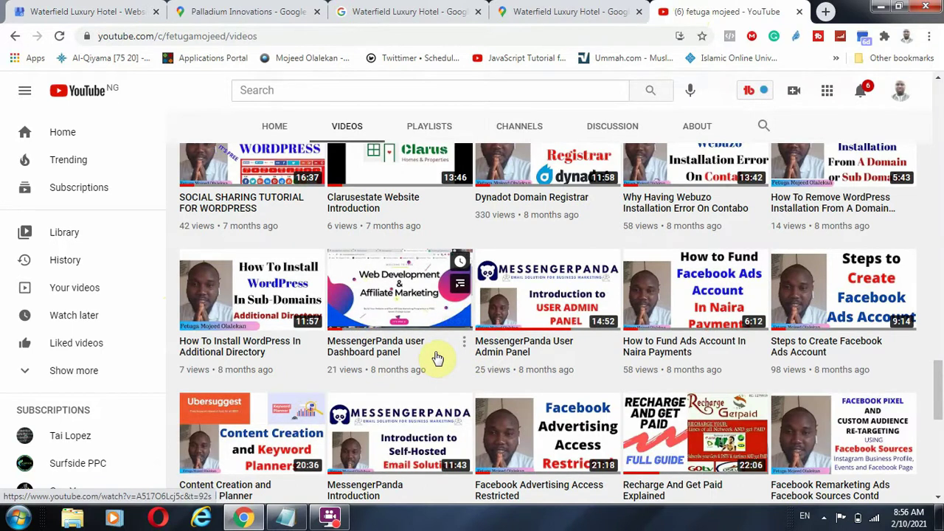
scroll(437, 357, "down", 5)
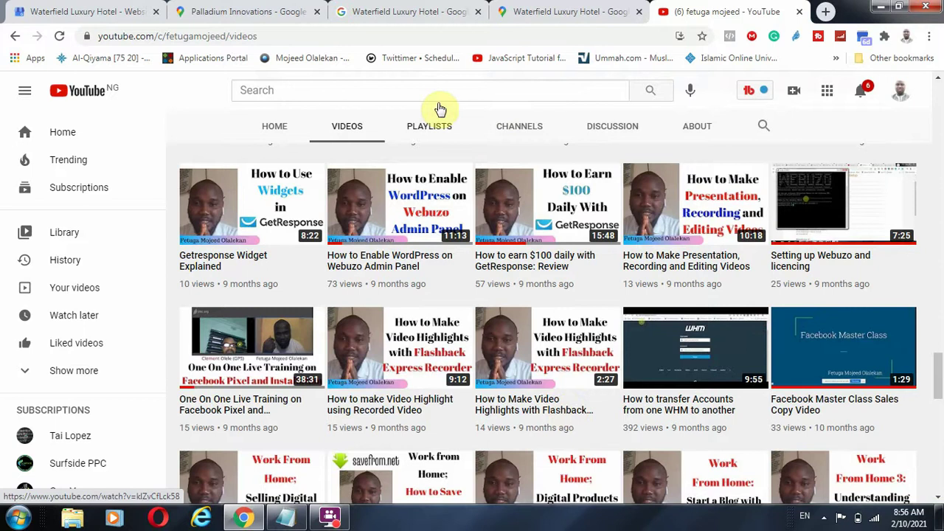
Switch back to Google My Business and open the Waterfield Luxury Hotel's Home dashboard.
left_click(50, 12)
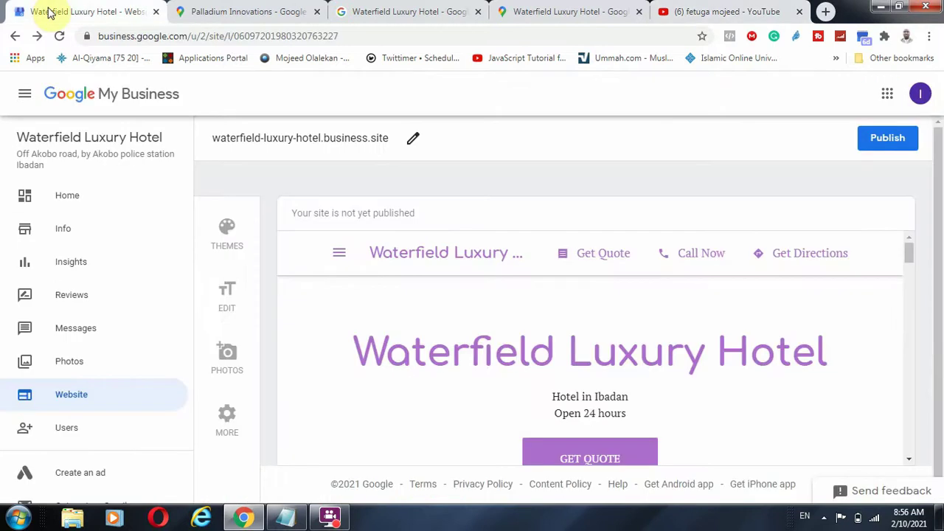
left_click(61, 197)
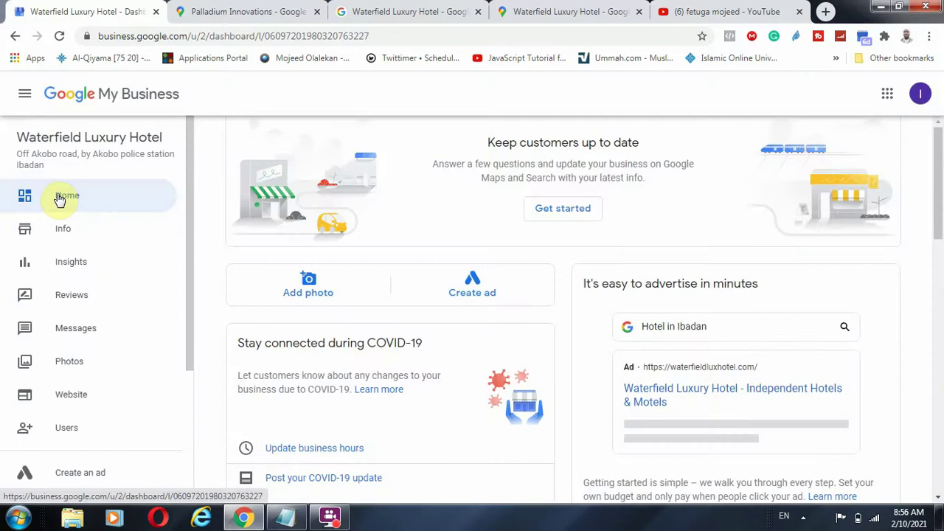
View the list of managed businesses, and open the reviews page from there.
scroll(99, 391, "down", 3)
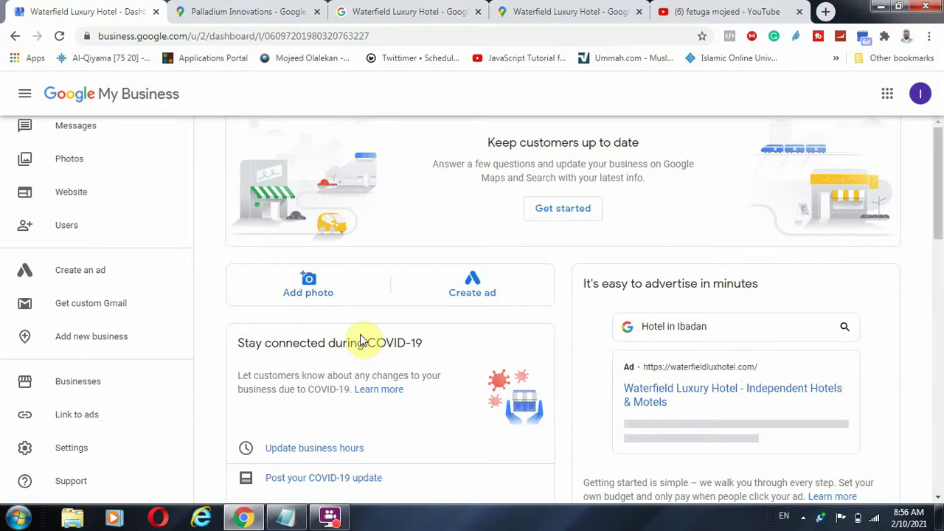
left_click(100, 380)
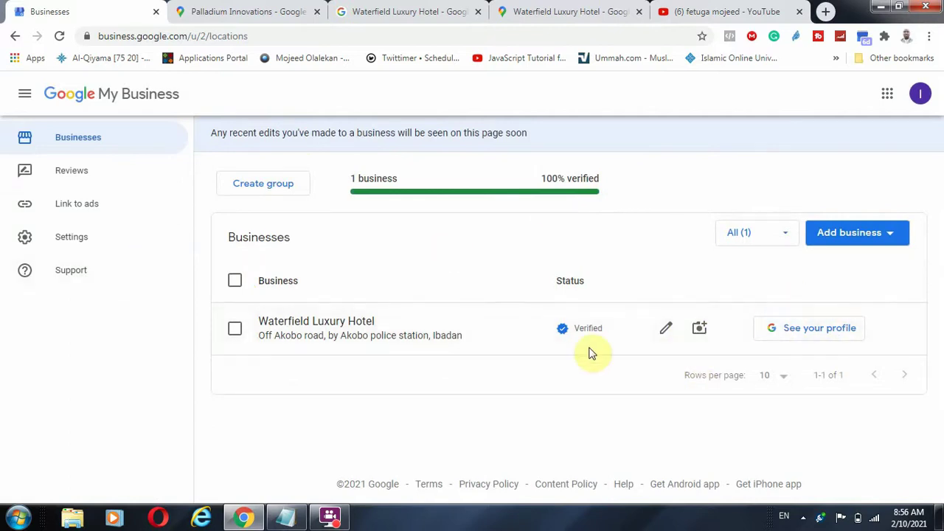
left_click(83, 174)
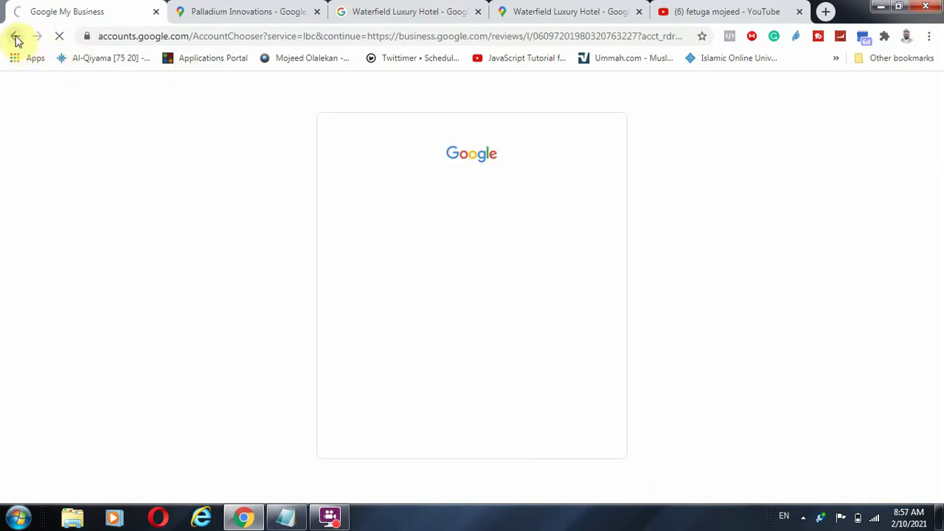
Return to the Waterfield Luxury Hotel's Home dashboard and examine the views, searches and activity in its Performance card.
left_click(15, 36)
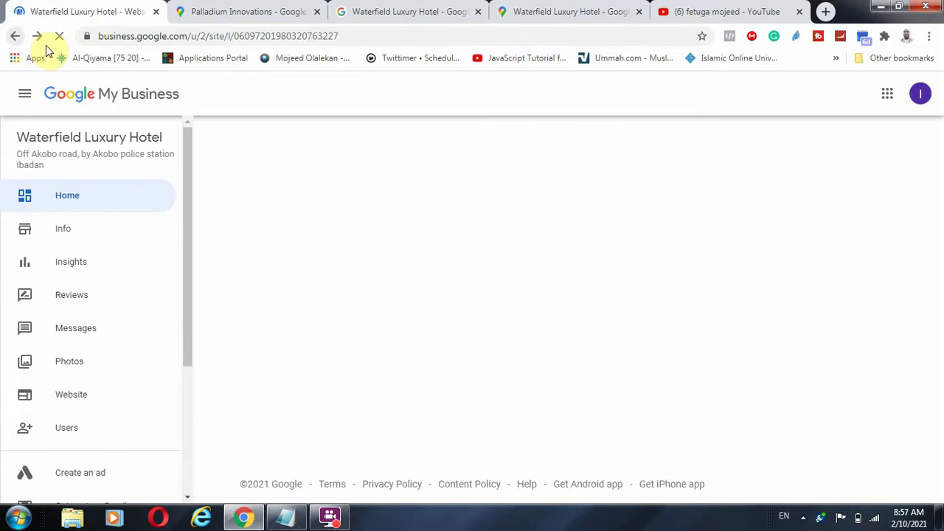
left_click(66, 193)
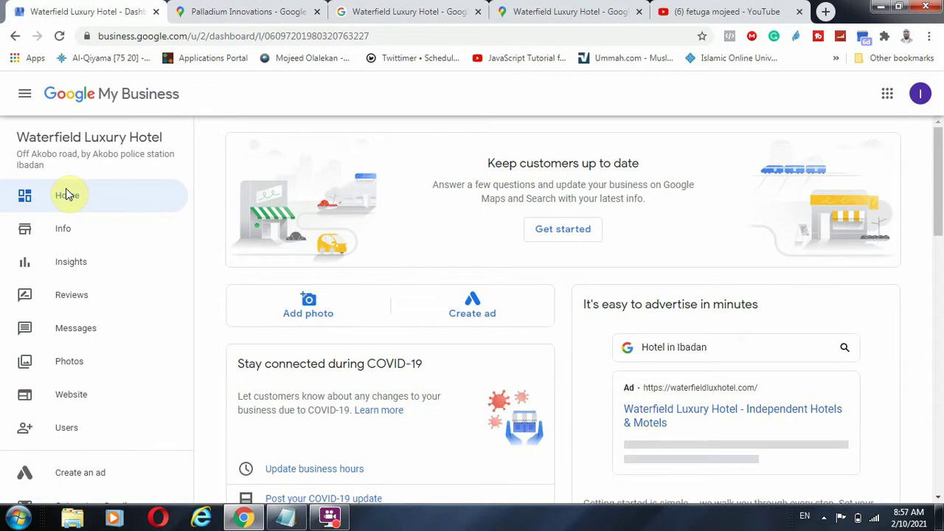
scroll(413, 368, "down", 3)
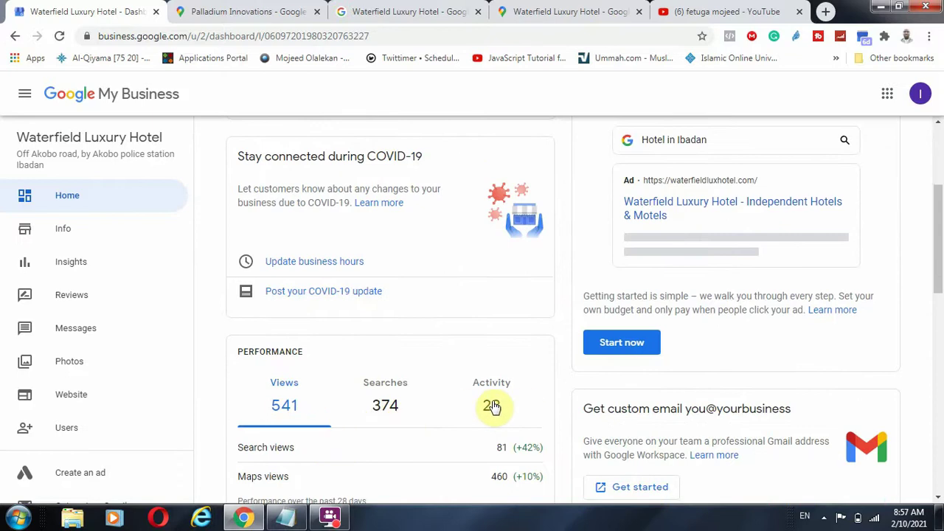
scroll(413, 394, "down", 1)
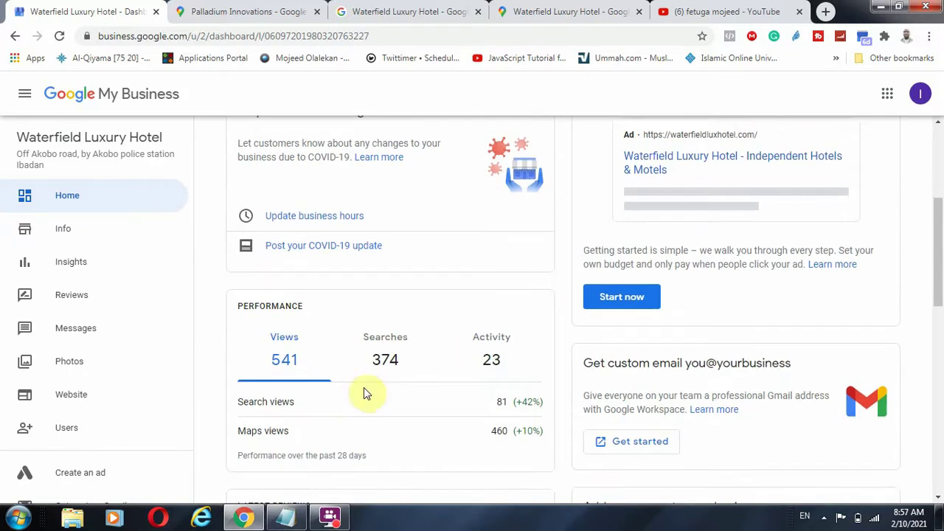